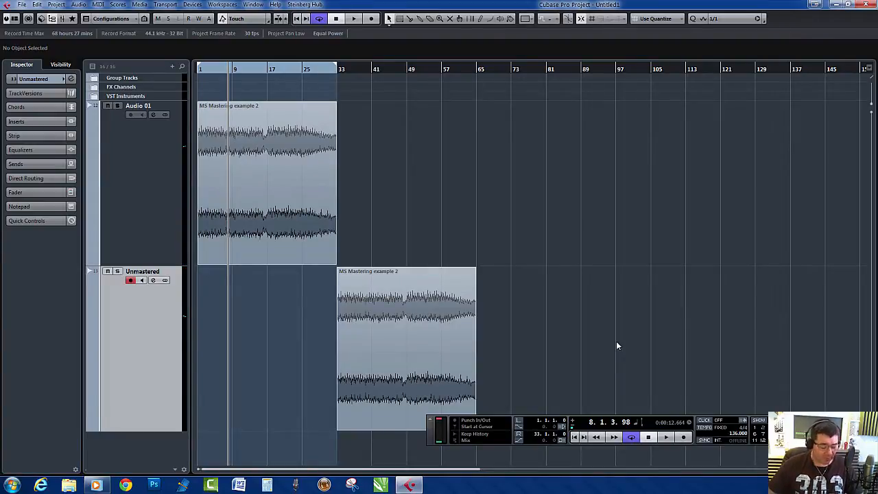
# - Open the mixer and compare playback with the master channel's bx_digital V2 and LinEQ Broadband Stereo inserts bypassed and re-enabled
pyautogui.press('F3')
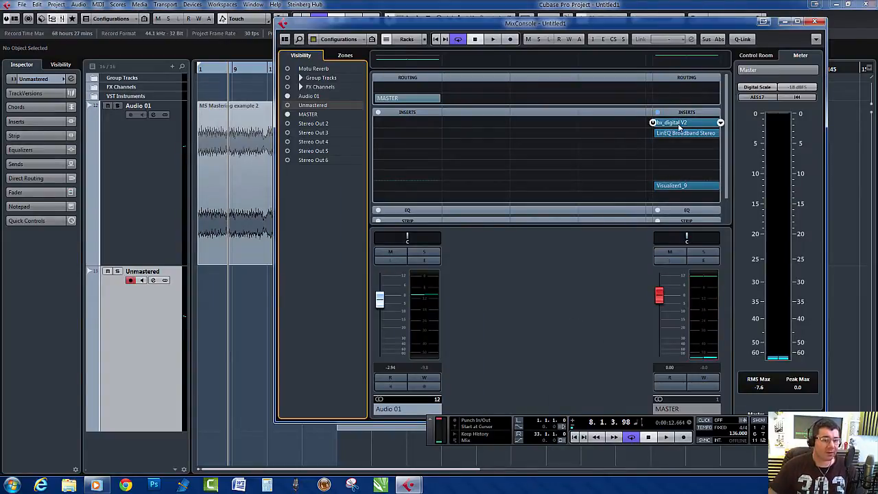
pyautogui.click(653, 133)
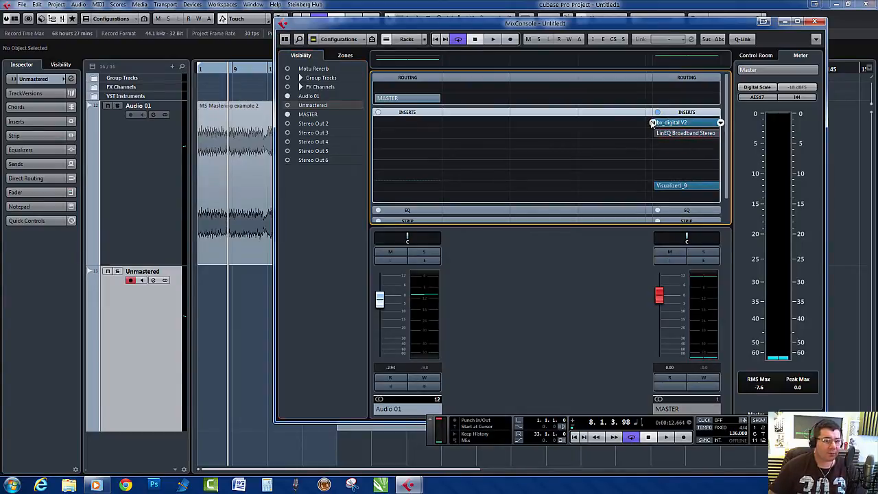
pyautogui.click(653, 123)
pyautogui.press('space')
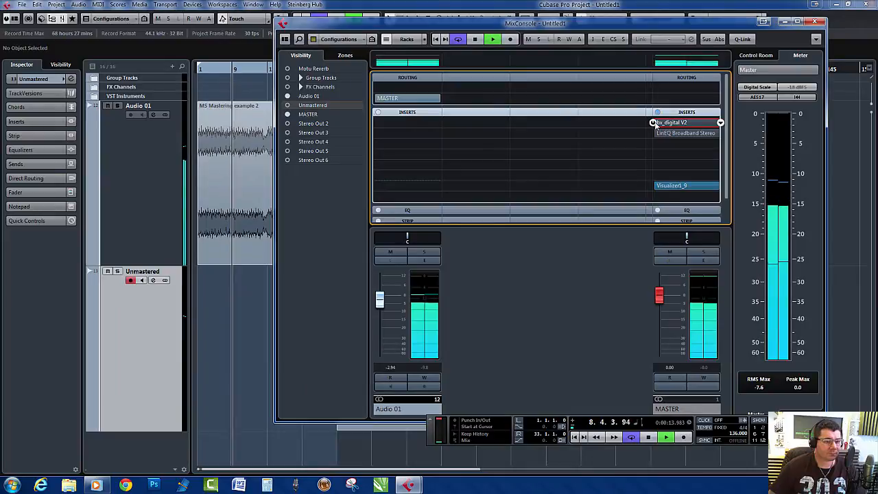
pyautogui.click(652, 123)
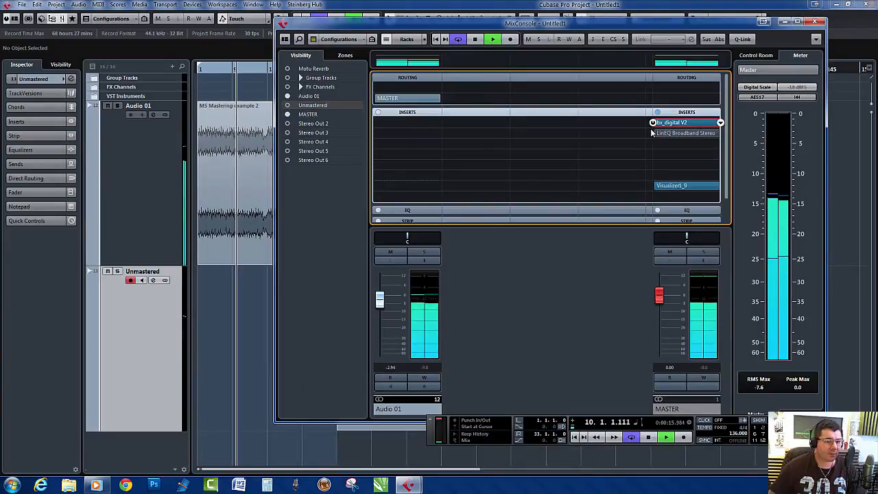
pyautogui.click(653, 134)
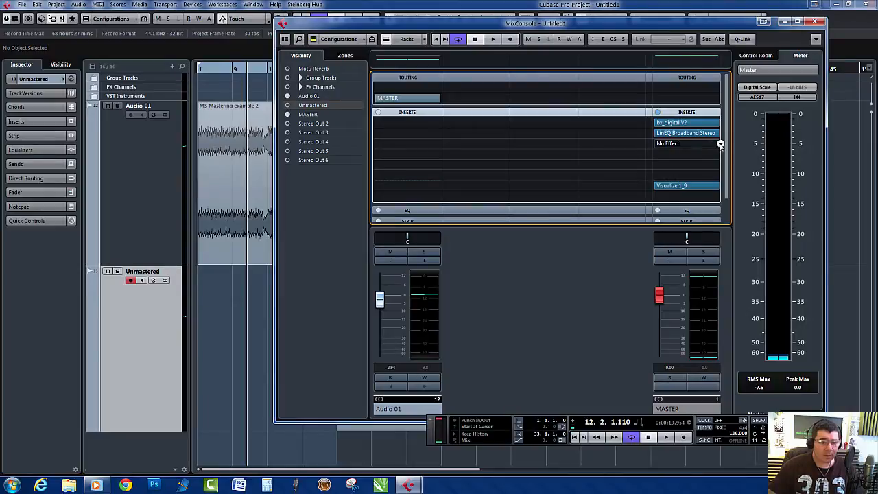
# - Load the PuigTec EQP1A Stereo equalizer into the third insert slot of the master channel
pyautogui.click(719, 144)
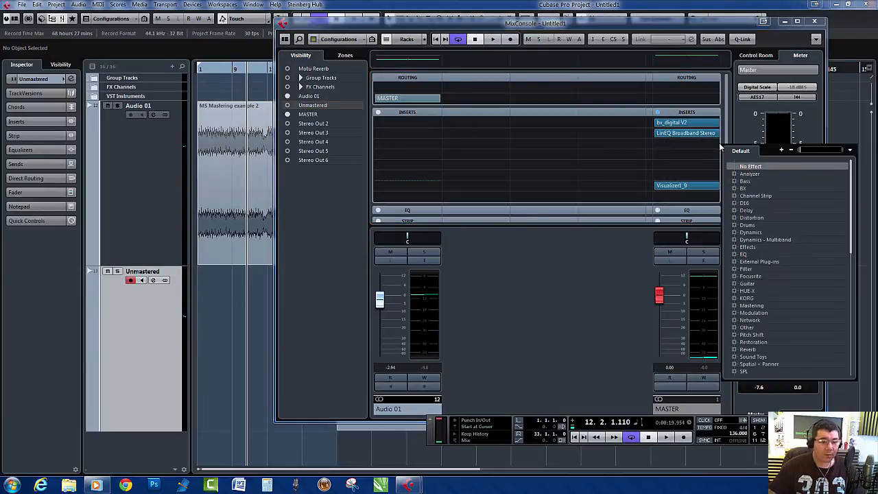
pyautogui.click(735, 255)
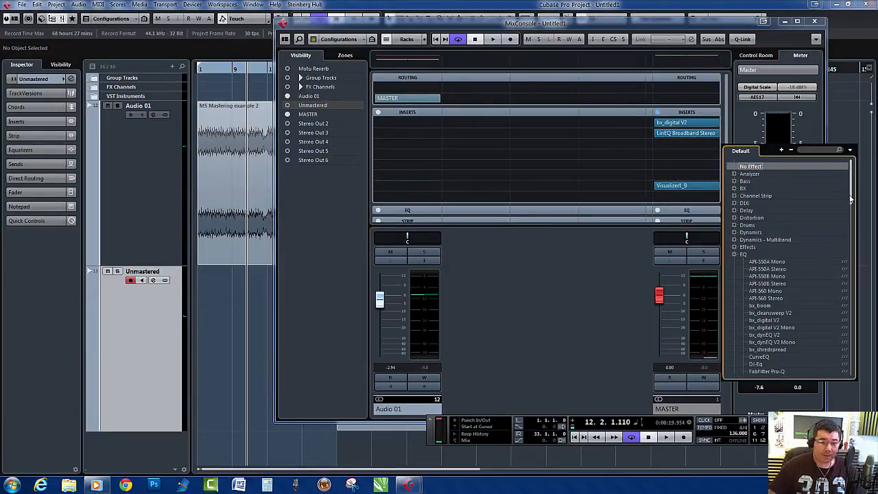
pyautogui.moveTo(851, 200); pyautogui.dragTo(862, 252)
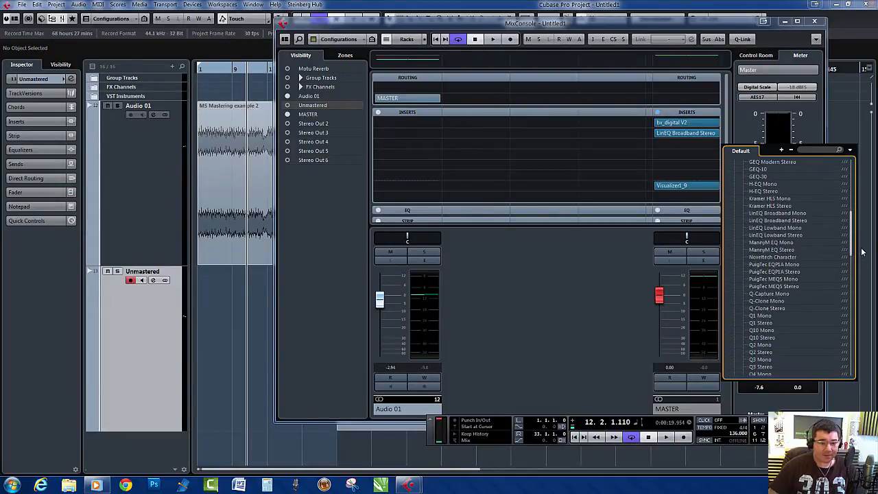
pyautogui.click(776, 271)
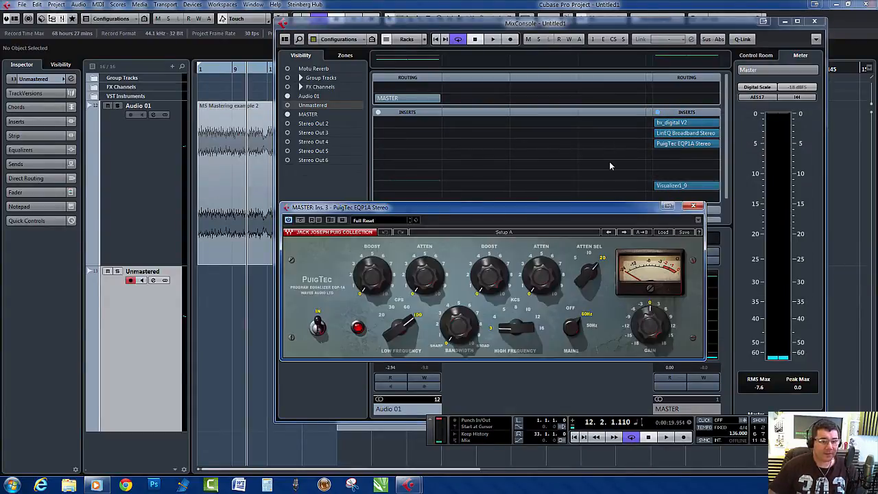
# - Play the song and try a low-frequency boost of 5 on the PuigTec equalizer
pyautogui.press('space')
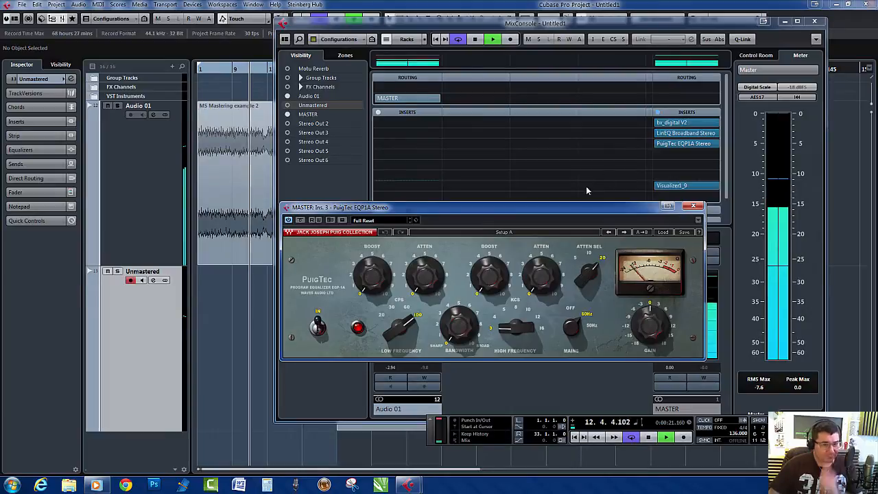
pyautogui.press('space')
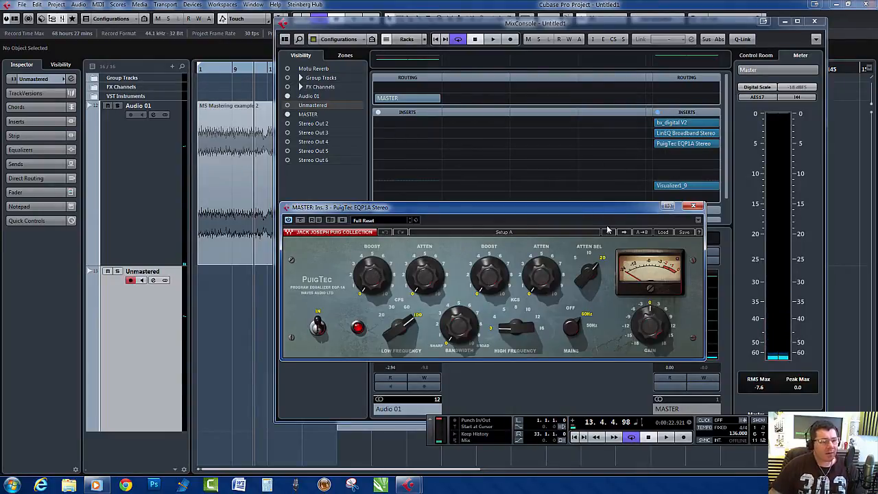
pyautogui.press('space')
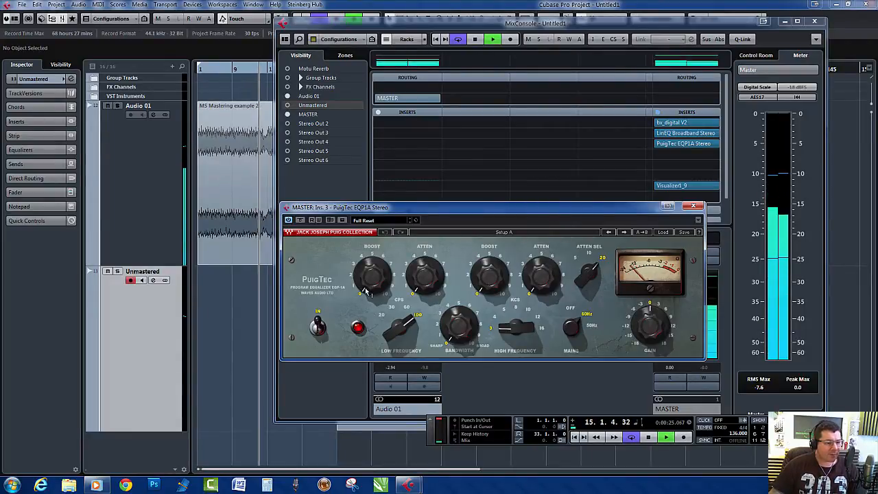
pyautogui.moveTo(375, 286)
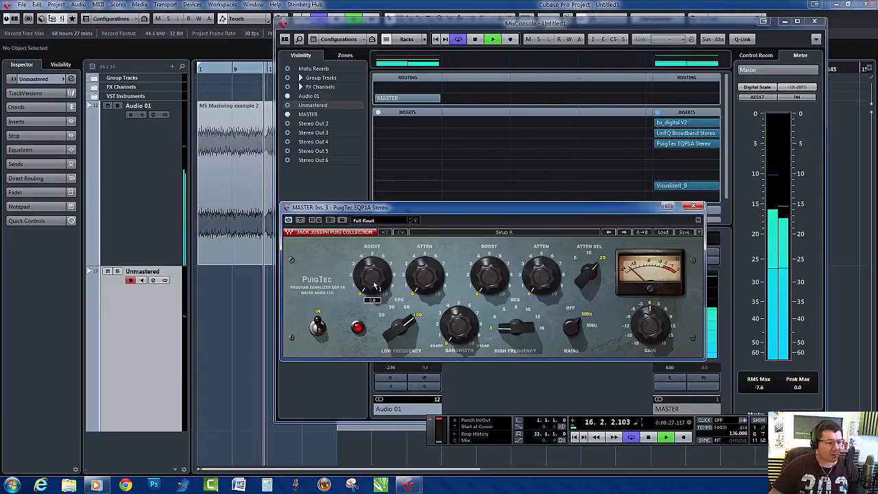
pyautogui.moveTo(375, 286); pyautogui.dragTo(375, 276)
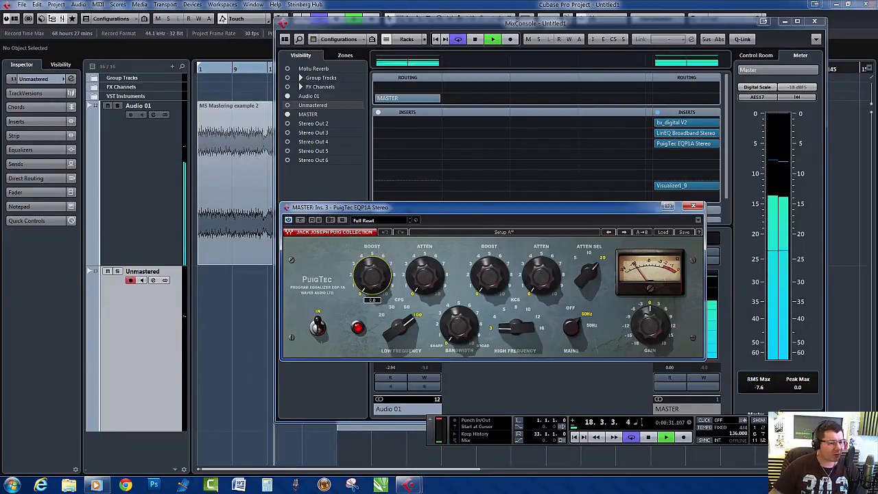
pyautogui.moveTo(375, 276); pyautogui.dragTo(375, 270)
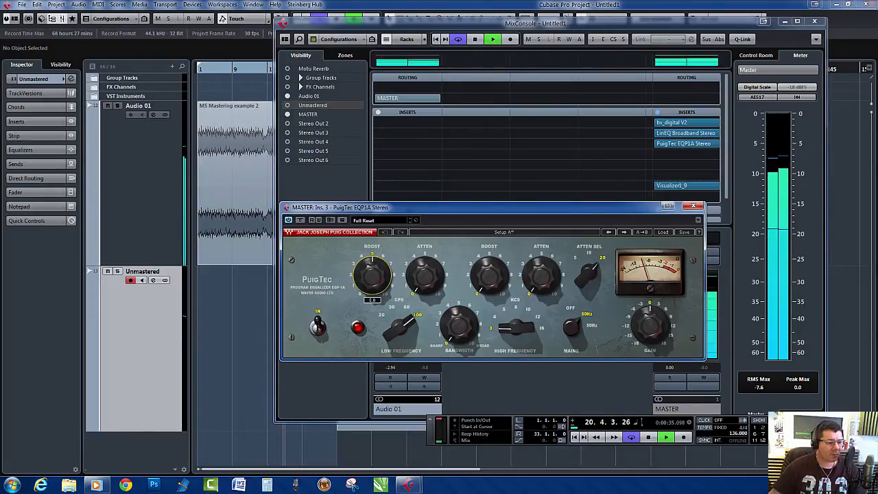
# - Set the PuigTec's low frequency to 30 and its low boost to about 1.5, replaying the song from the start
pyautogui.click(404, 327)
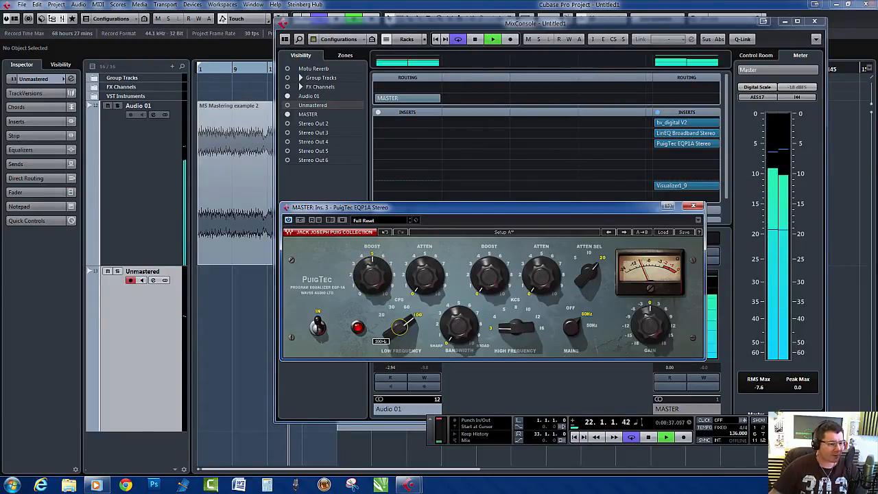
pyautogui.moveTo(400, 328); pyautogui.dragTo(400, 339)
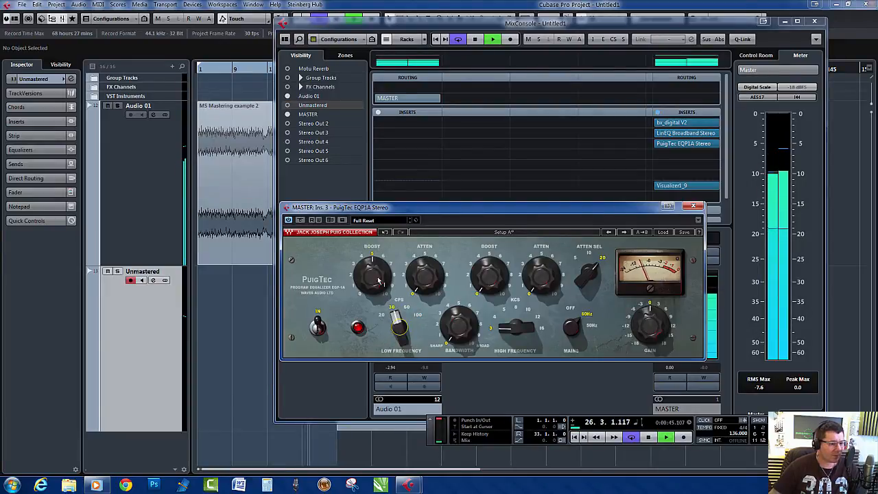
pyautogui.moveTo(378, 280)
pyautogui.mouseDown()
pyautogui.moveTo(378, 308)
pyautogui.moveTo(378, 274)
pyautogui.mouseUp()
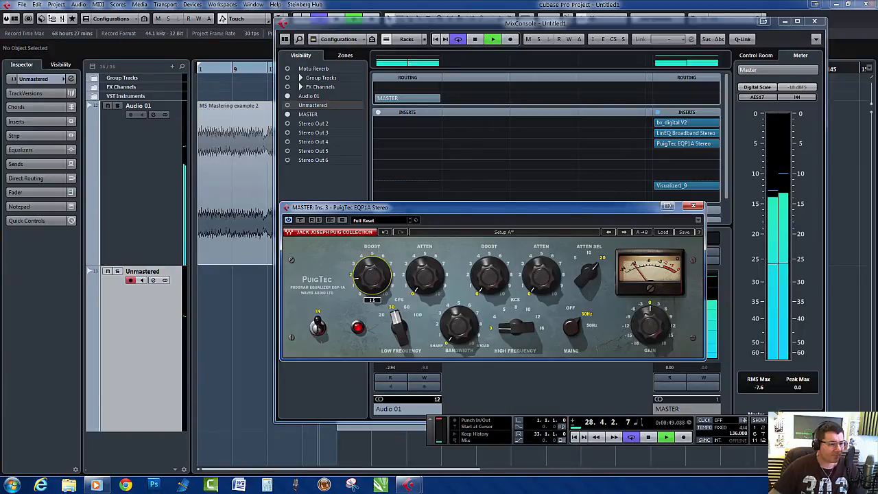
pyautogui.click(575, 437)
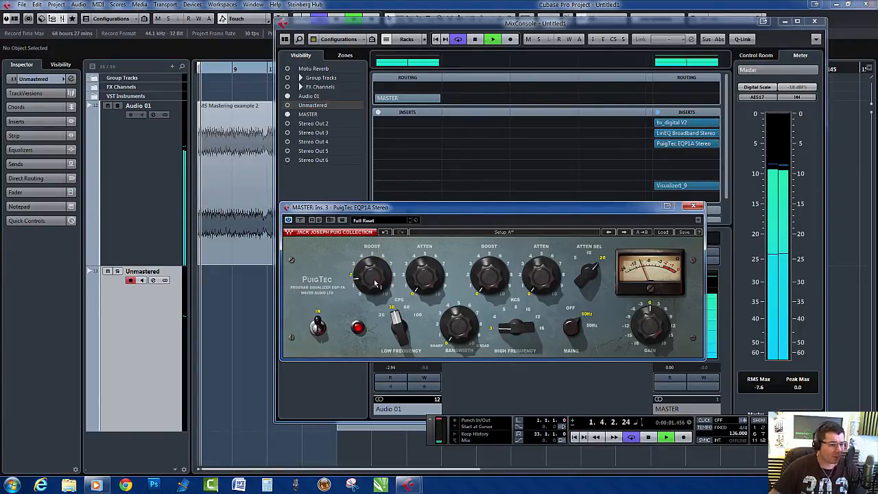
pyautogui.moveTo(374, 279)
pyautogui.mouseDown()
pyautogui.moveTo(374, 293)
pyautogui.moveTo(374, 280)
pyautogui.mouseUp()
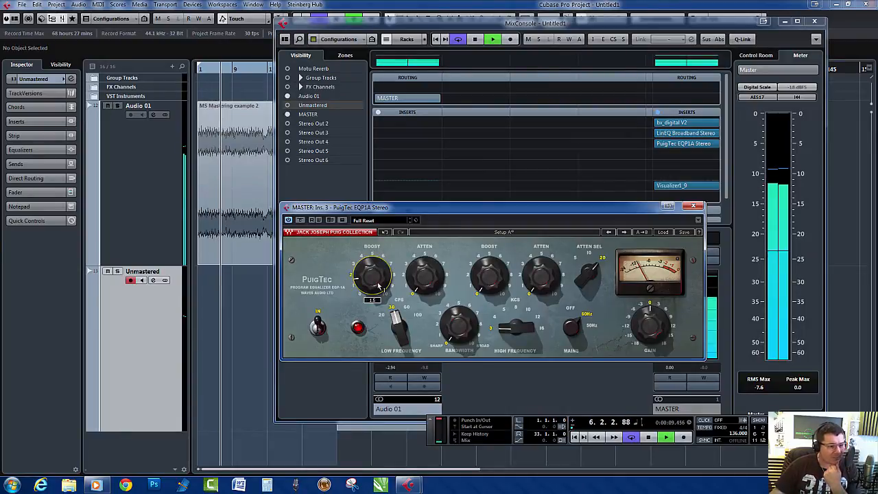
# - Set the PuigTec's high frequency to 16 and its high boost to about 4, comparing the sound against bypass
pyautogui.moveTo(525, 332); pyautogui.dragTo(528, 331)
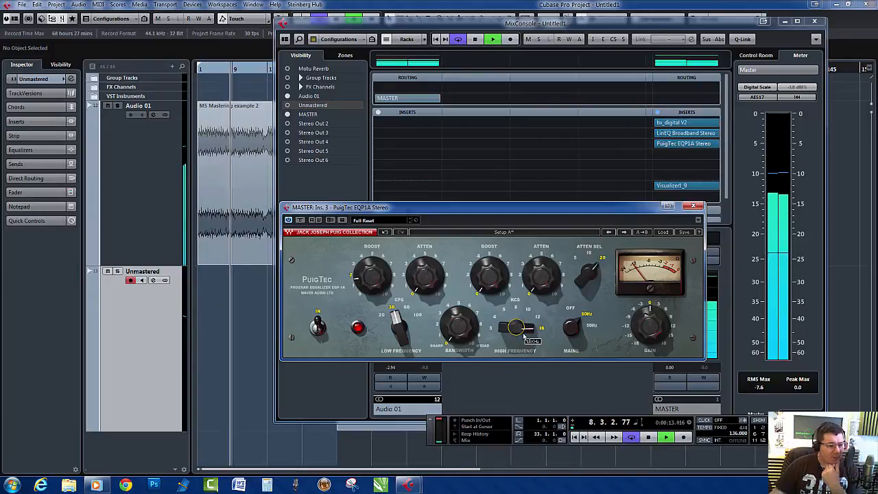
pyautogui.moveTo(485, 288)
pyautogui.mouseDown()
pyautogui.moveTo(484, 274)
pyautogui.moveTo(492, 290)
pyautogui.mouseUp()
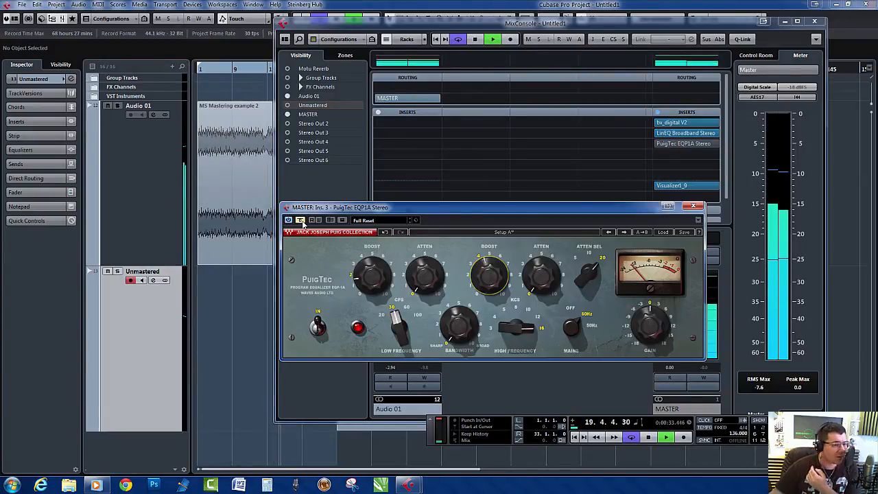
pyautogui.click(300, 221)
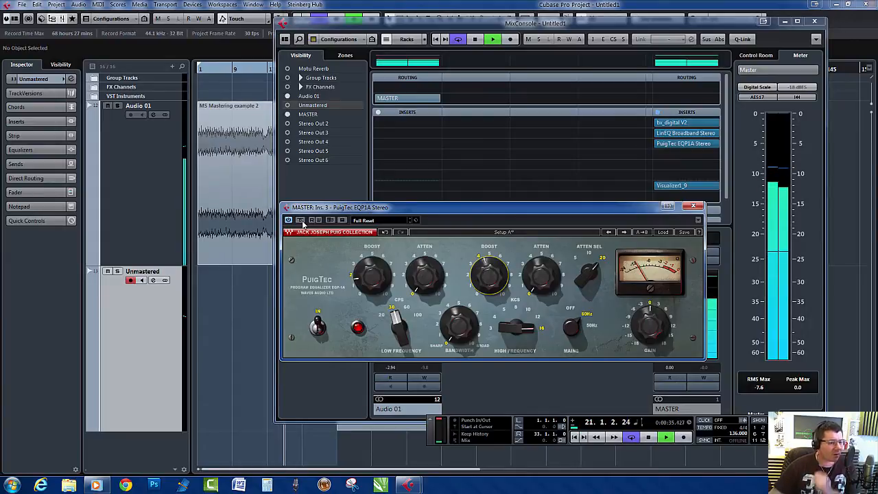
# - Raise the PuigTec's output gain slightly above 0 and compare the result with the plug-in bypassed
pyautogui.click(655, 325)
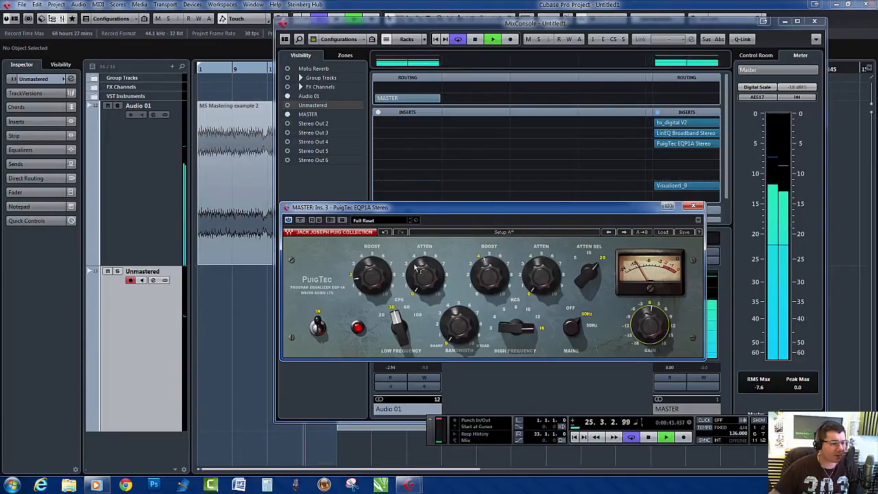
pyautogui.click(300, 220)
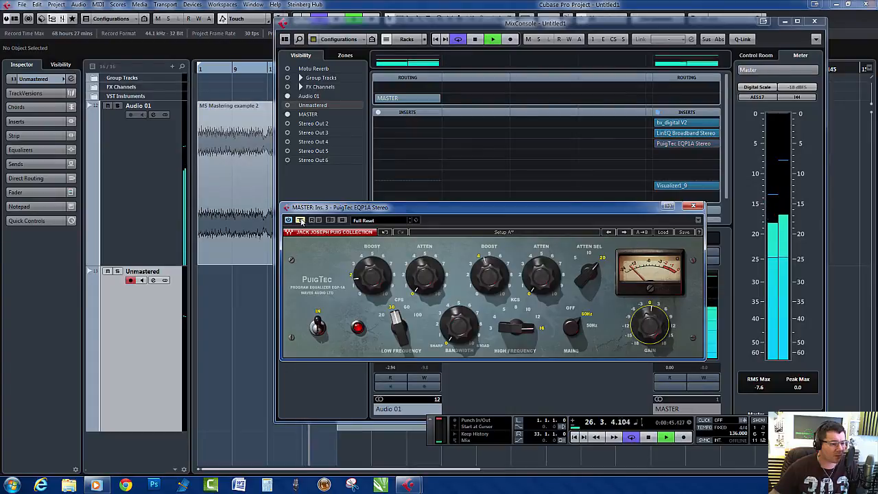
pyautogui.click(299, 220)
# - Stop playback and switch the PuigTec's mains hum to Off
pyautogui.press('space')
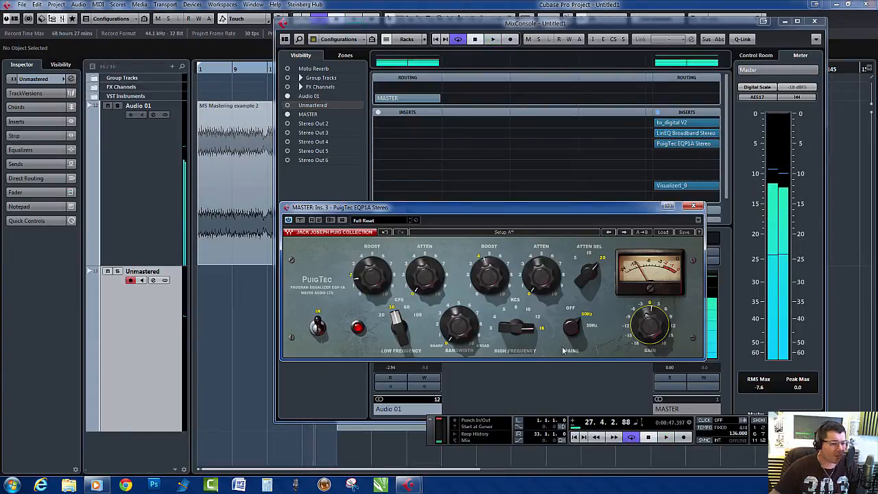
pyautogui.click(573, 331)
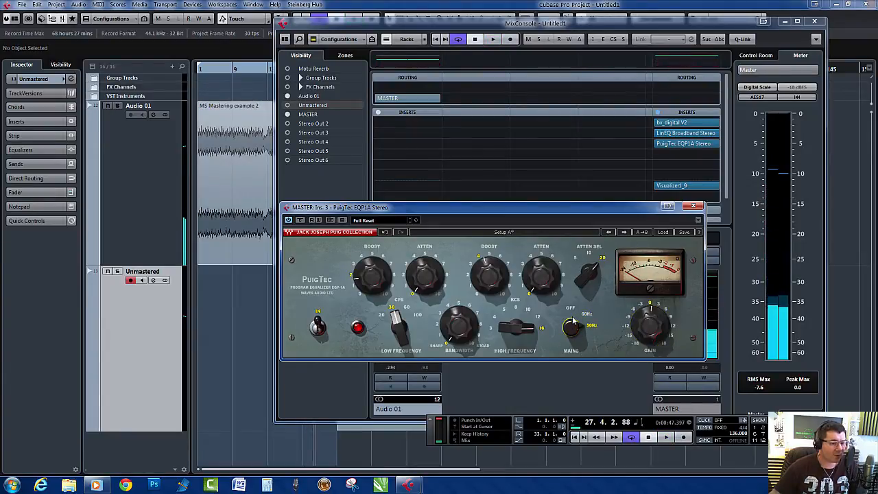
pyautogui.click(571, 331)
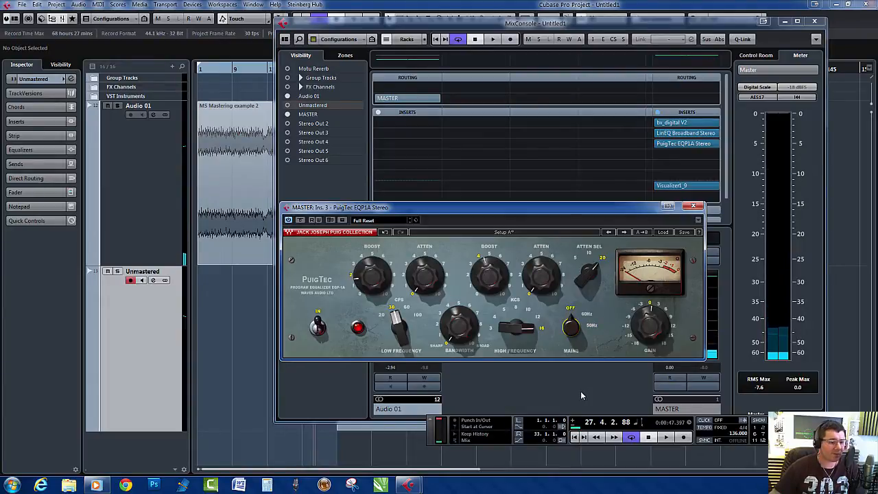
# - Play the song from the start, bypass all three master equalizers, and re-enable them to compare the sound
pyautogui.press('space')
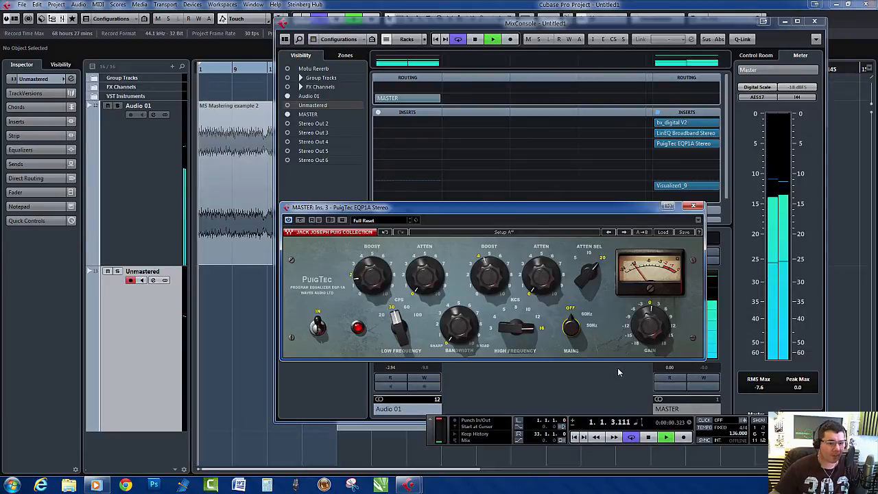
pyautogui.click(652, 143)
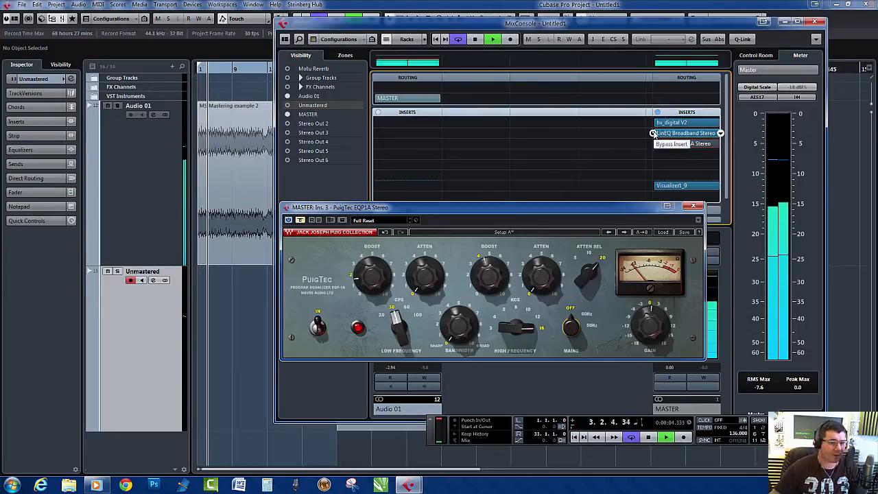
pyautogui.click(652, 133)
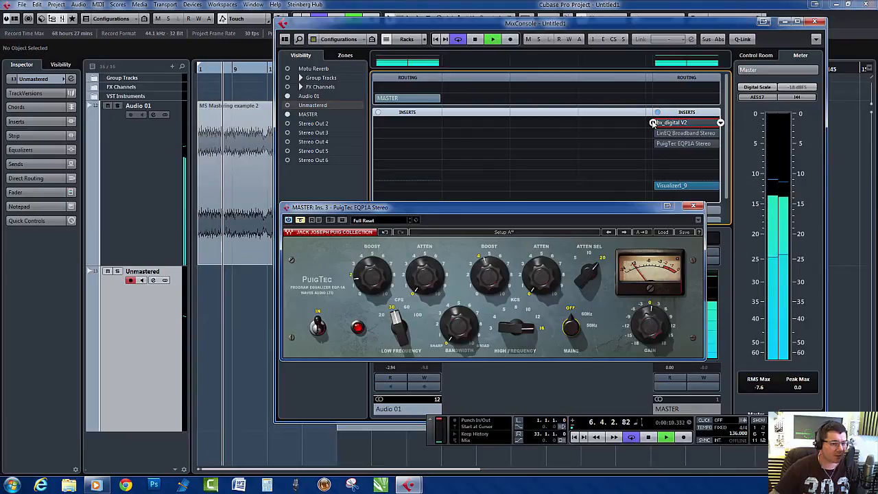
pyautogui.click(653, 123)
pyautogui.click(652, 133)
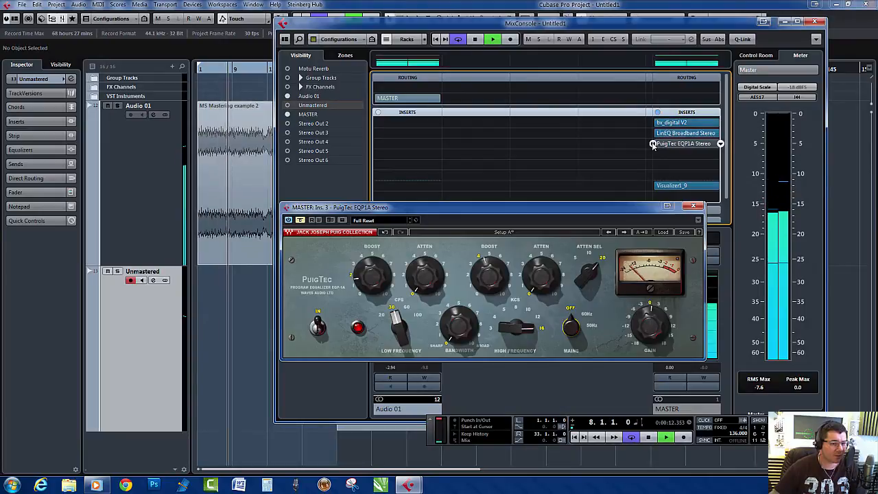
pyautogui.click(652, 143)
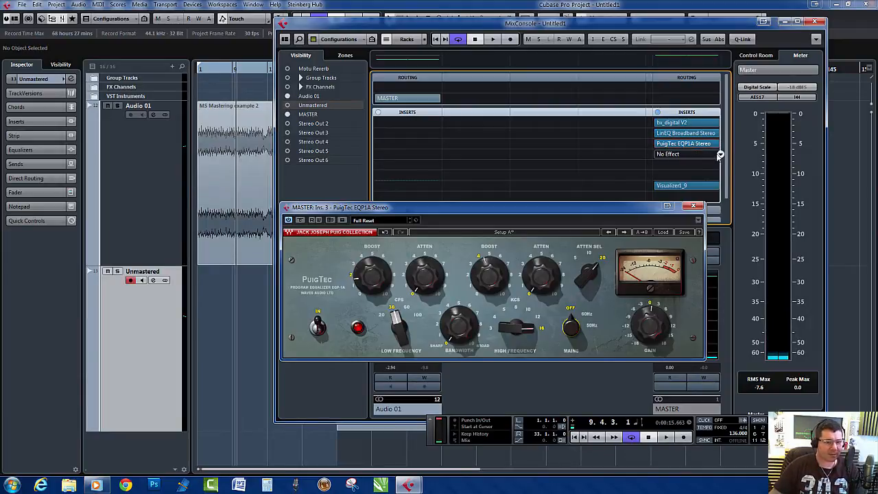
# - Insert the J37 Stereo tape plug-in from the Distortion category in the master channel's fourth insert slot
pyautogui.click(720, 155)
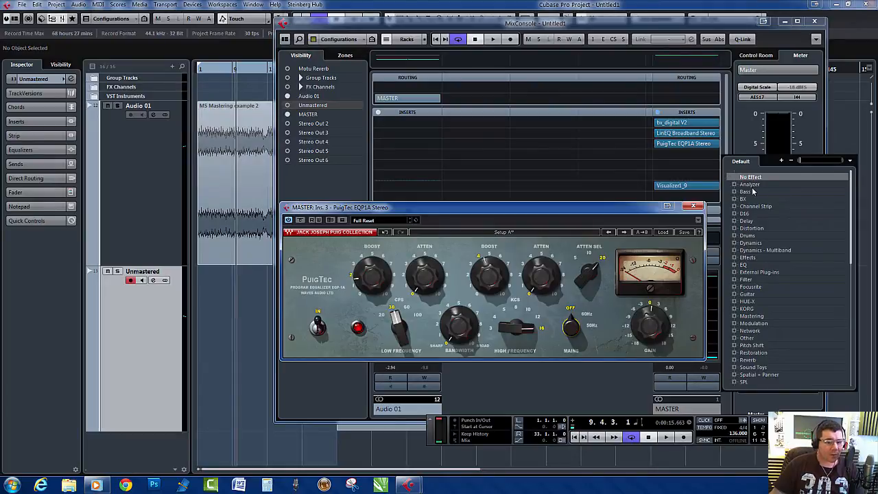
pyautogui.click(735, 229)
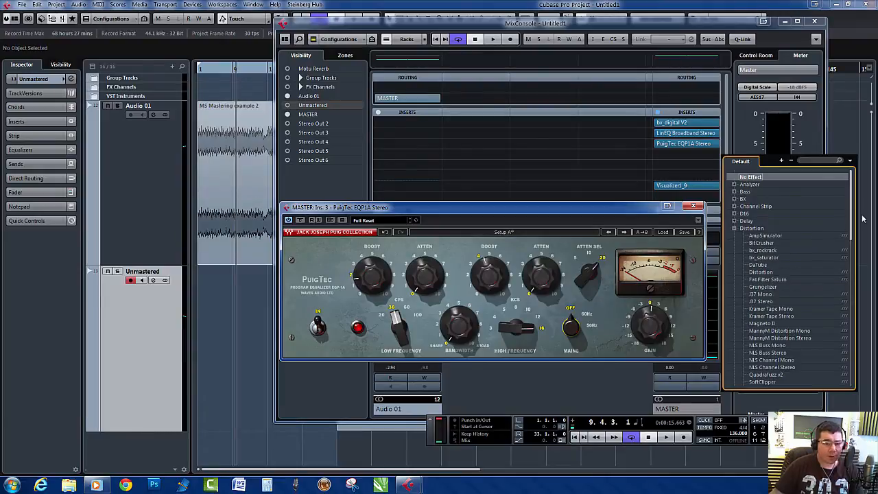
pyautogui.doubleClick(760, 303)
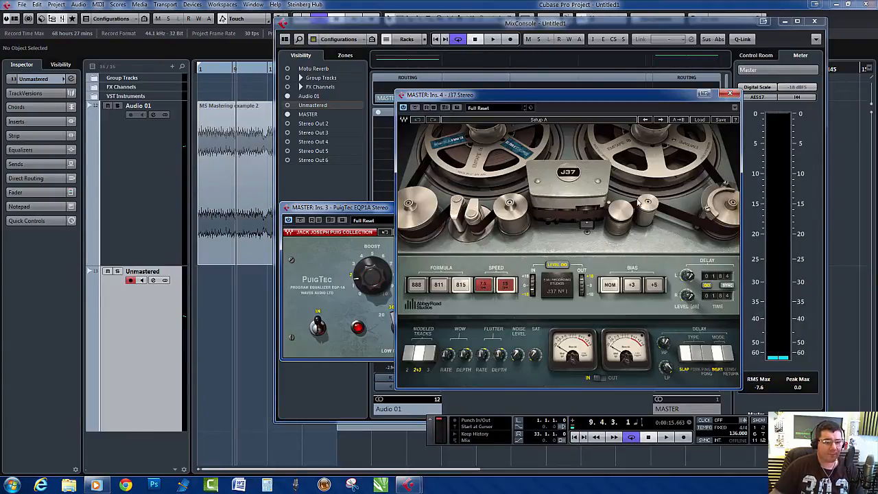
# - Load the Mastering Fat Tight And Open (Stereo) factory preset in the J37 on the fourth insert
pyautogui.click(496, 110)
pyautogui.click(578, 104)
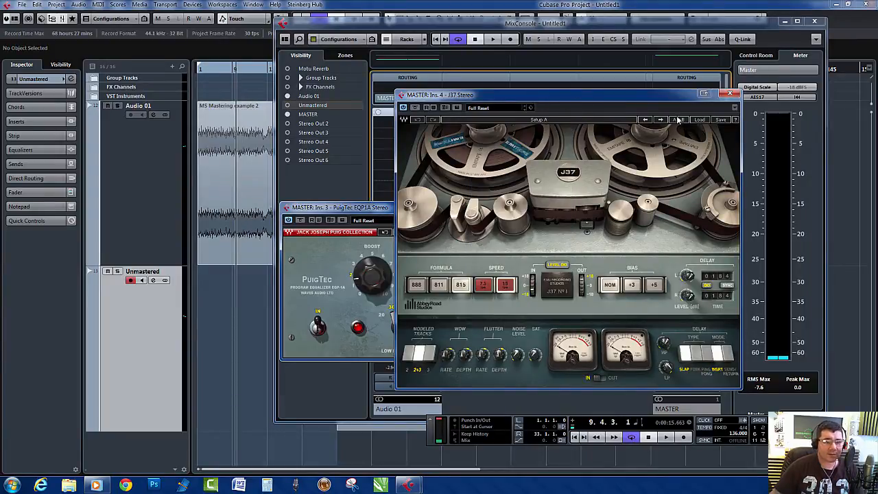
pyautogui.click(699, 120)
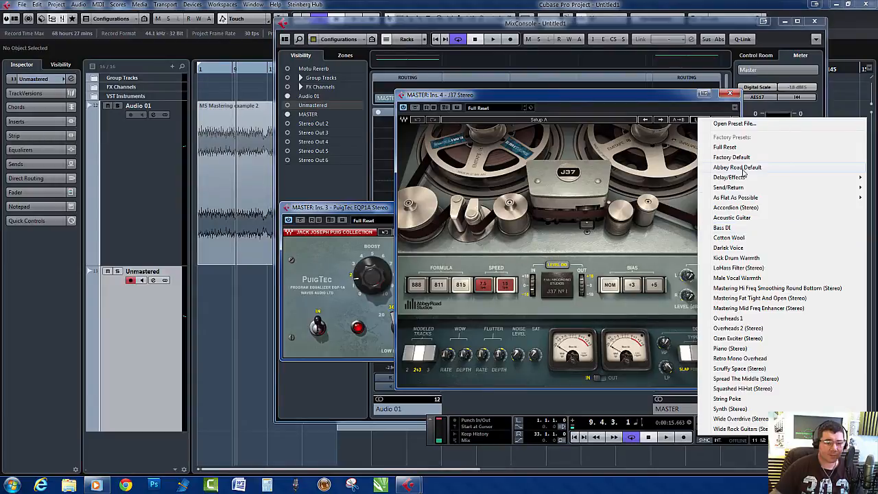
pyautogui.click(750, 299)
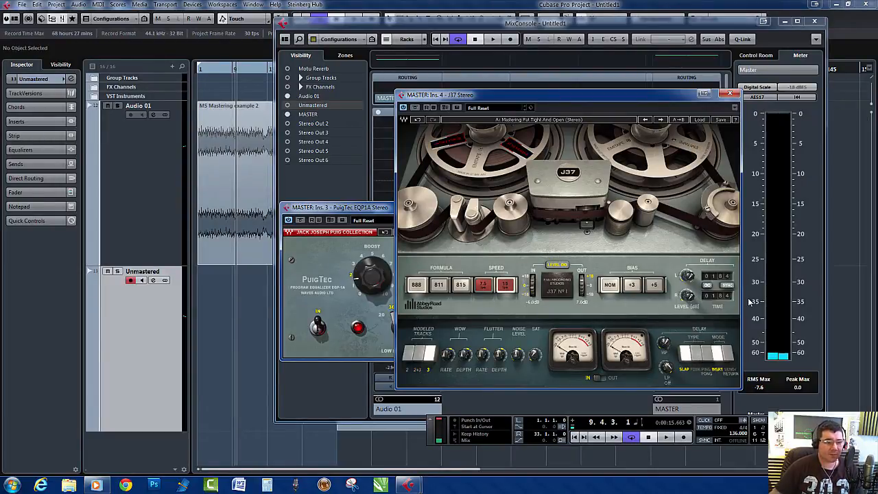
# - Play the song to audition the J37 preset, stop playback and close the plug-in window
pyautogui.press('space')
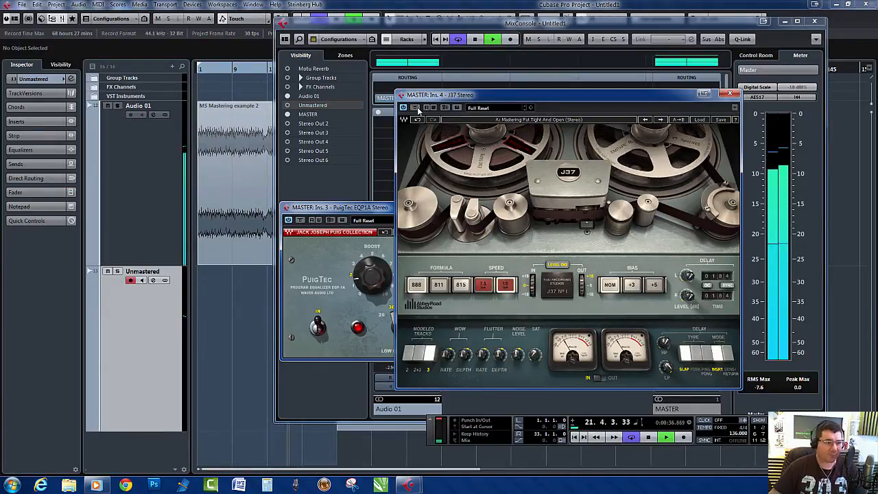
pyautogui.press('space')
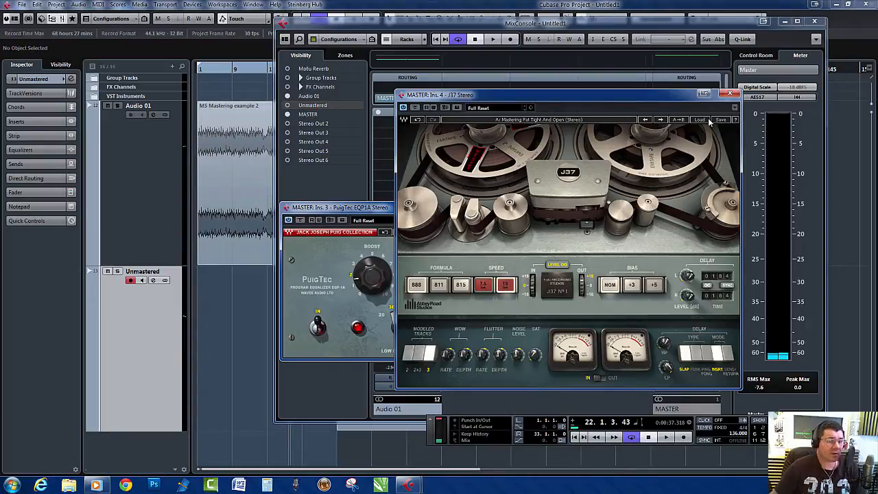
pyautogui.click(730, 94)
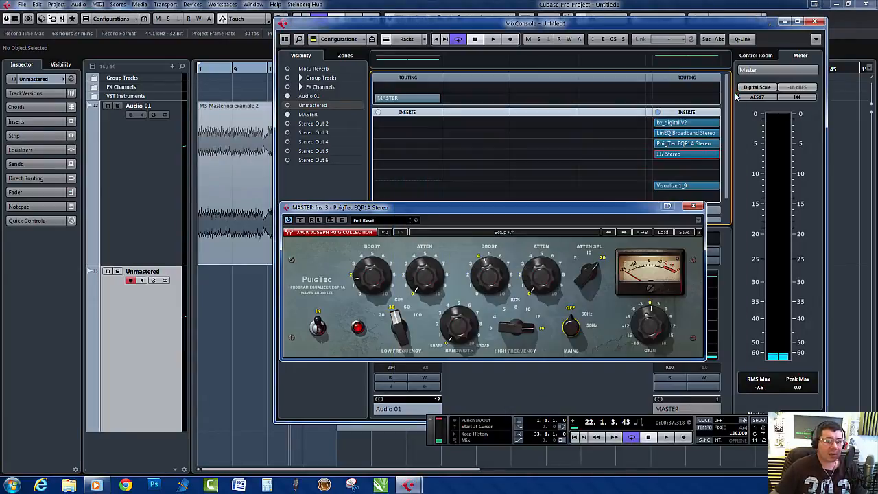
# - Replace the J37 in the master's fourth insert slot with Quadrafuzz v2
pyautogui.click(720, 155)
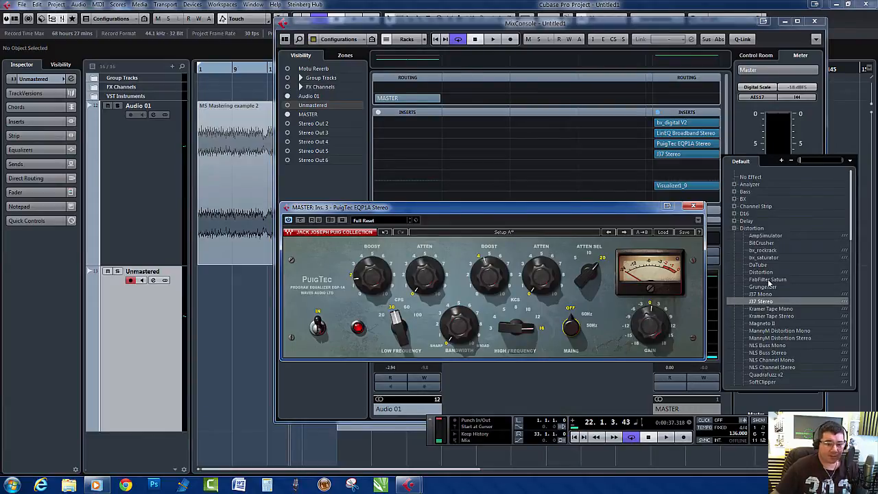
pyautogui.click(769, 375)
pyautogui.click(428, 274)
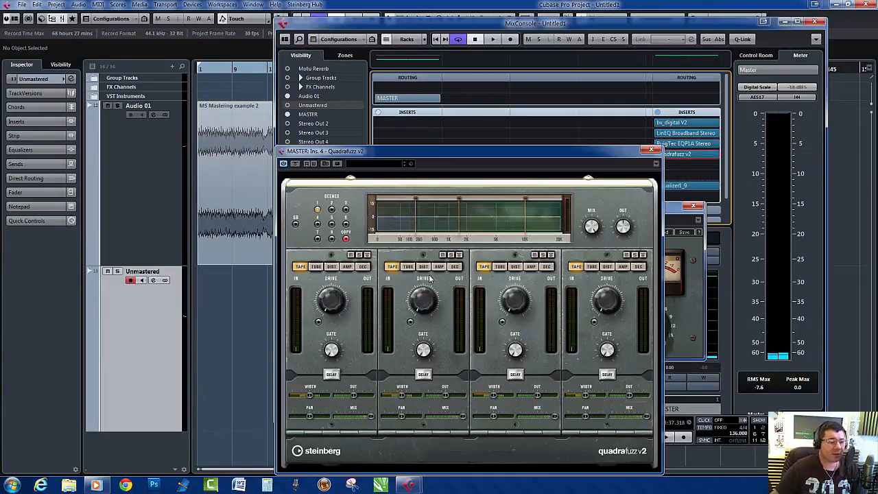
# - Load the Drum Group Fuzz 1 preset in Quadrafuzz v2 and play the song through it
pyautogui.click(387, 164)
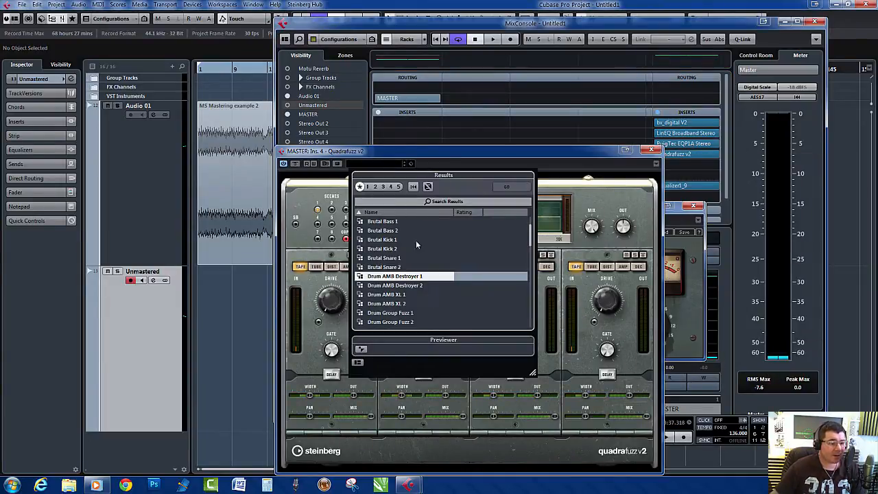
pyautogui.moveTo(531, 238)
pyautogui.mouseDown()
pyautogui.moveTo(537, 324)
pyautogui.moveTo(530, 252)
pyautogui.mouseUp()
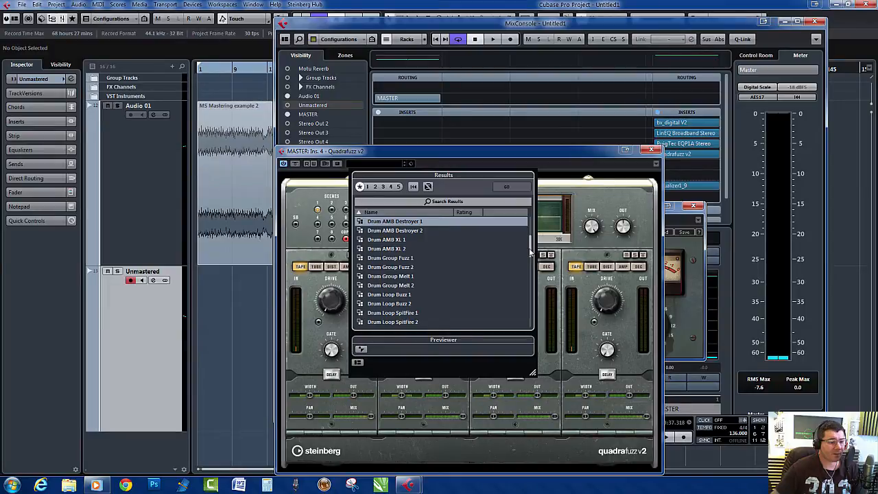
pyautogui.click(386, 259)
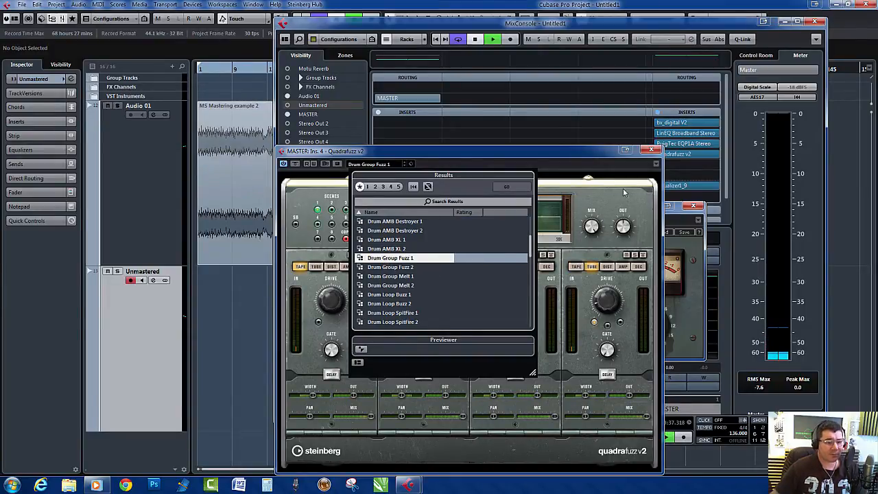
pyautogui.click(559, 196)
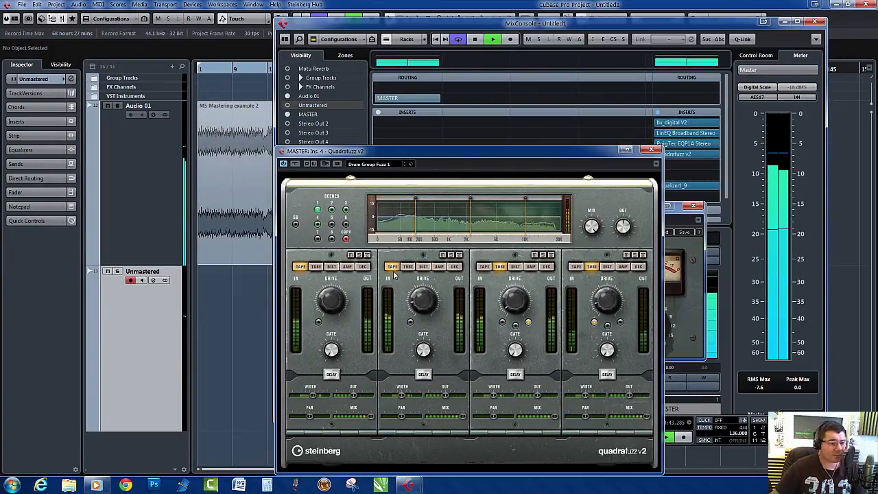
# - Switch Quadrafuzz bands 3 and 4 to Tape distortion and stop playback
pyautogui.click(484, 267)
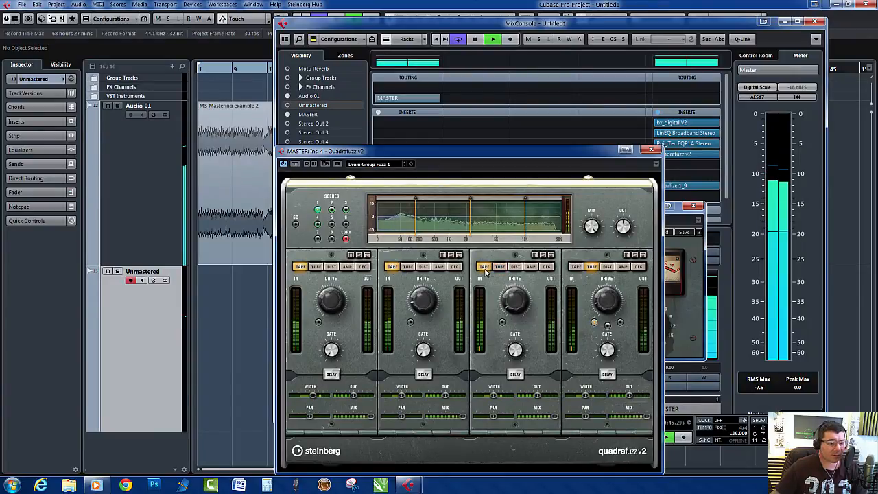
pyautogui.click(576, 267)
pyautogui.press('space')
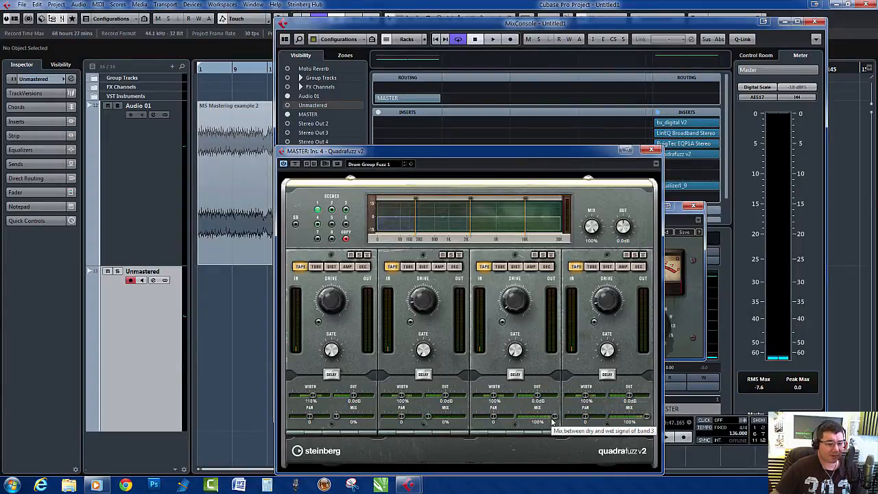
# - Pull the Quadrafuzz band mixes down to 0%, replay from near the song's start, and raise band 3 partway and band 4 fully
pyautogui.moveTo(553, 420); pyautogui.dragTo(482, 421)
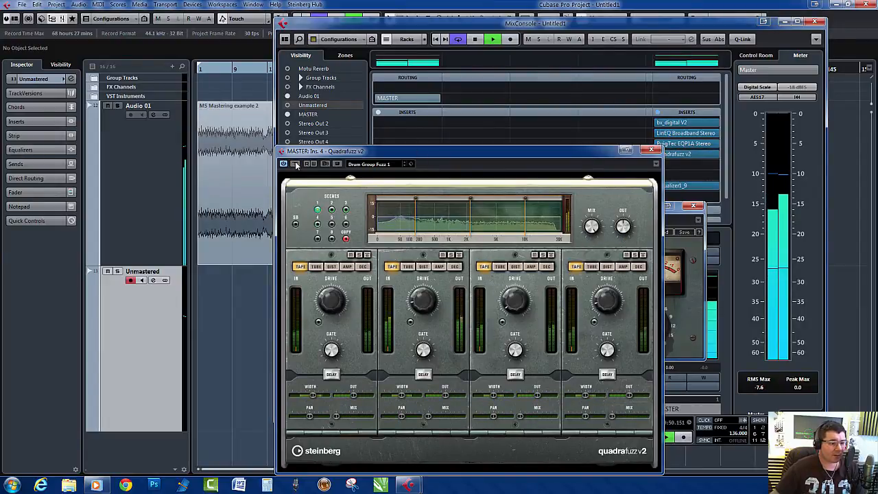
pyautogui.click(214, 70)
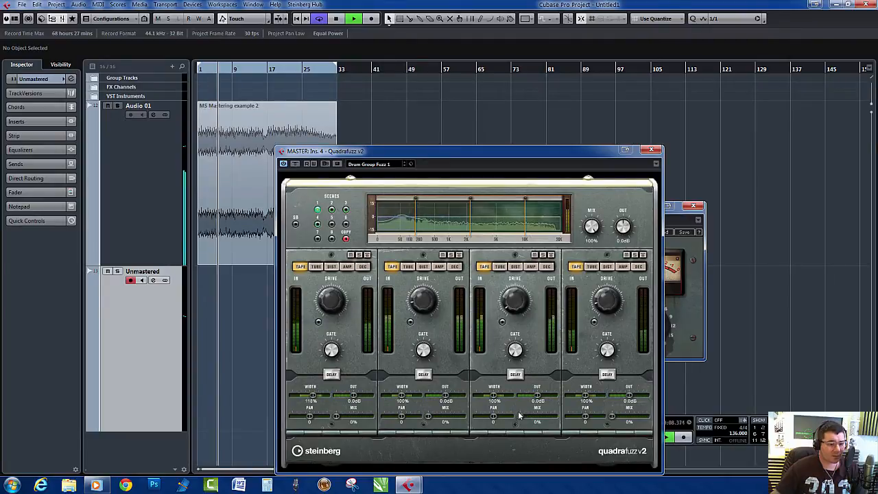
pyautogui.moveTo(522, 417); pyautogui.dragTo(653, 418)
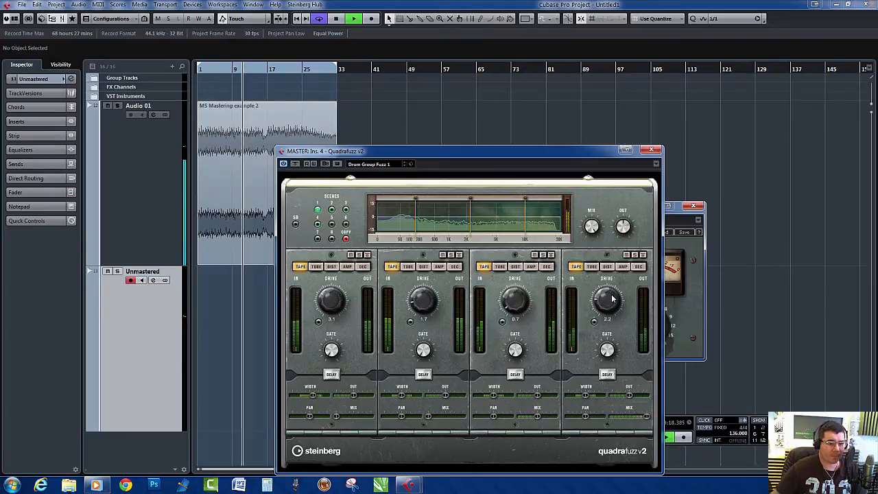
# - Adjust the drive of Quadrafuzz band 4 and move the crossover between bands 2 and 3 to about 3.1 kHz
pyautogui.moveTo(621, 270); pyautogui.dragTo(618, 295)
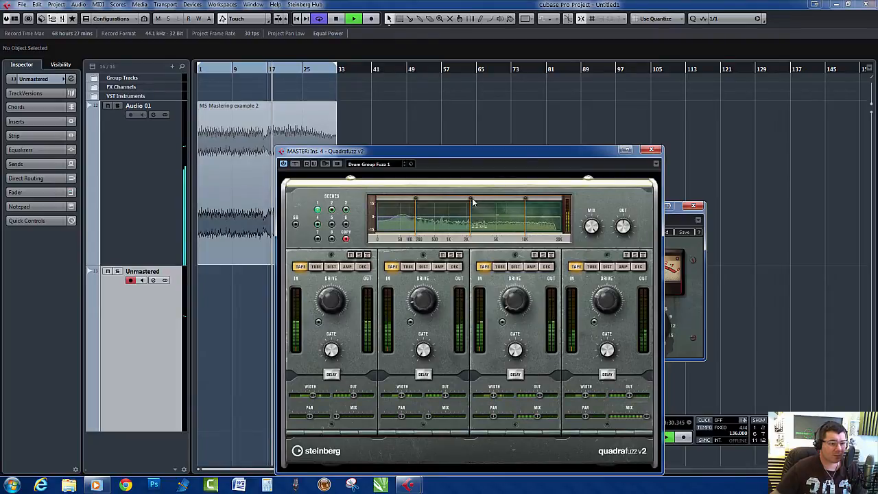
pyautogui.moveTo(471, 199); pyautogui.dragTo(479, 199)
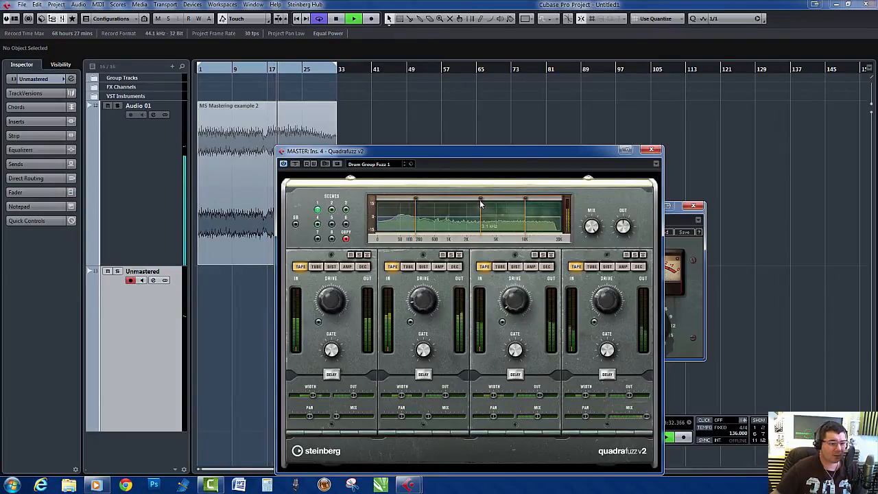
# - Compare the song with Quadrafuzz active and bypassed, and stop playback
pyautogui.hotkey('alt', 'Tab')
pyautogui.hotkey('alt', 'Tab')
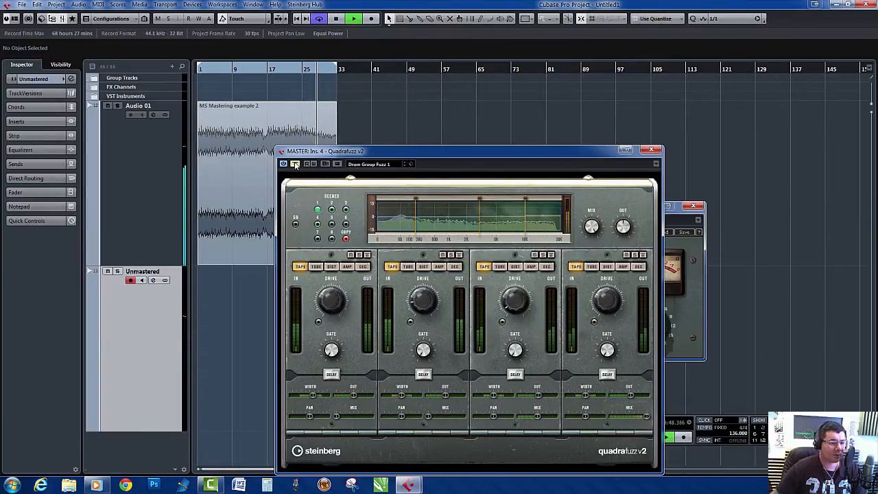
pyautogui.press('space')
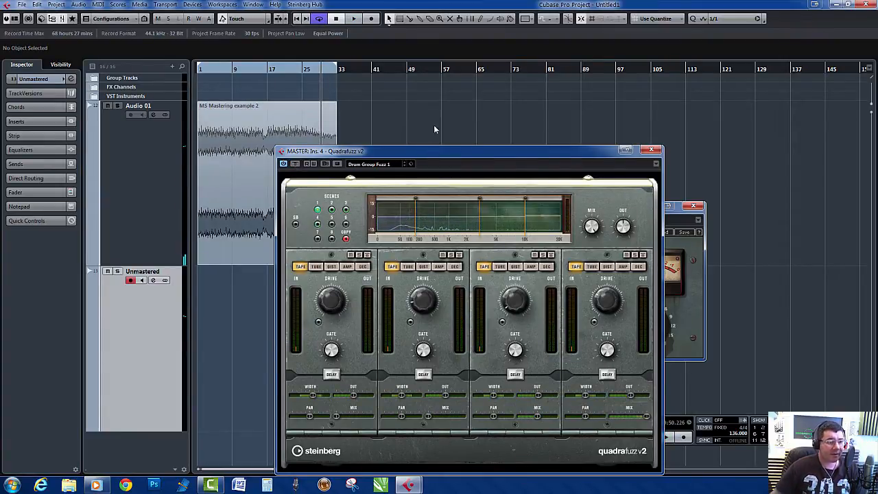
# - Move Quadrafuzz aside, show the MixConsole, resume playback and insert J37 Stereo in the master's fifth insert slot
pyautogui.moveTo(432, 154); pyautogui.dragTo(440, 102)
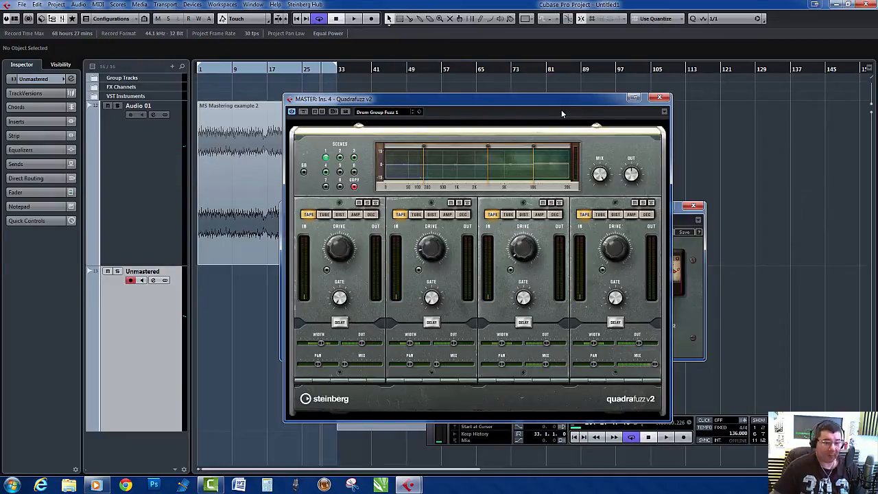
pyautogui.moveTo(571, 103); pyautogui.dragTo(488, 85)
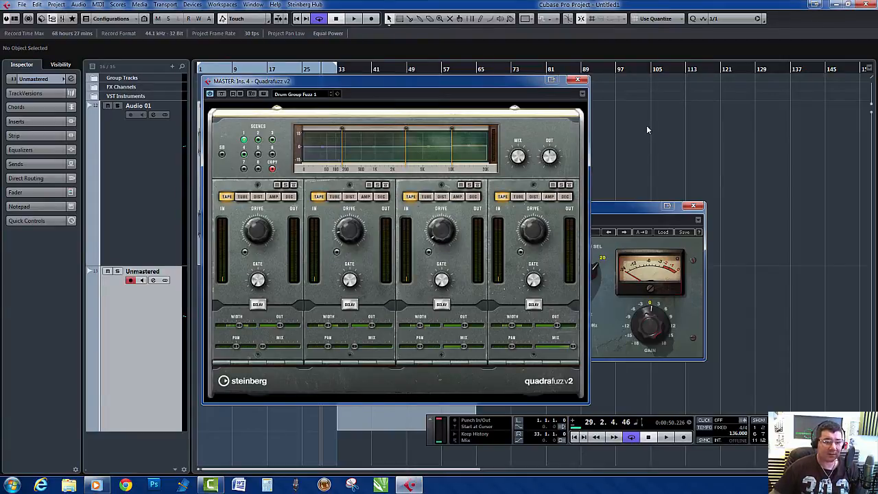
pyautogui.press('F3')
pyautogui.press('space')
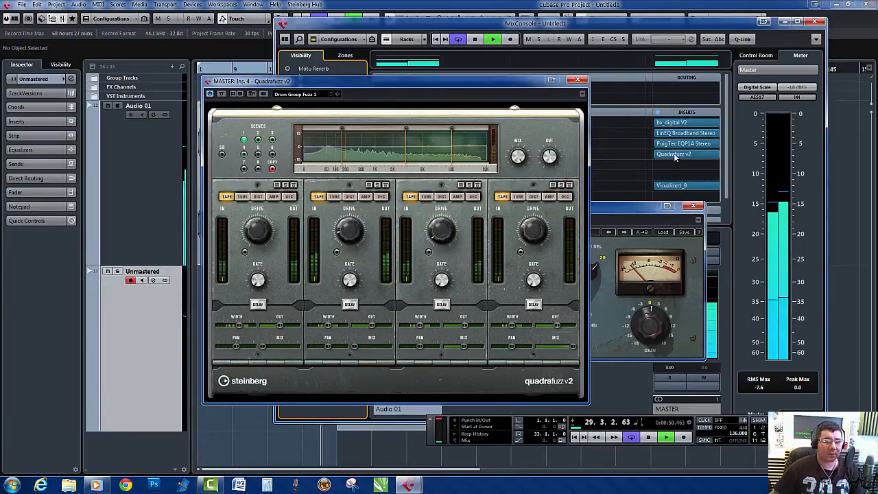
pyautogui.click(717, 165)
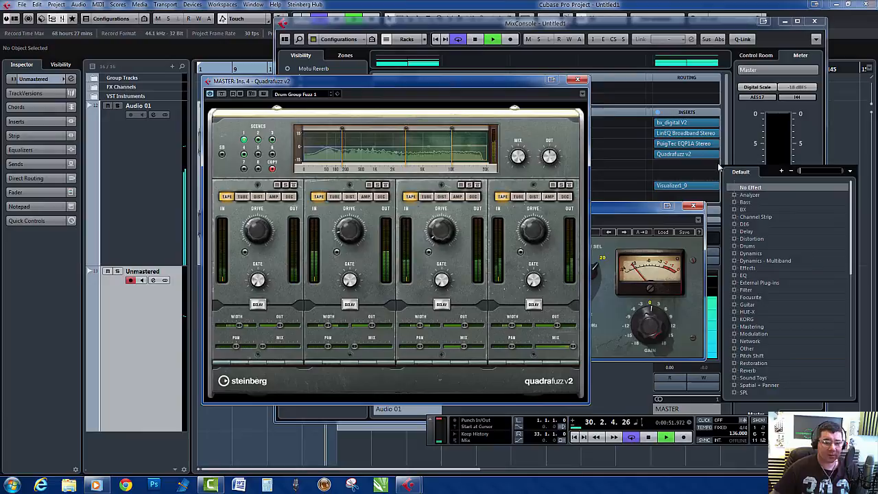
pyautogui.click(736, 239)
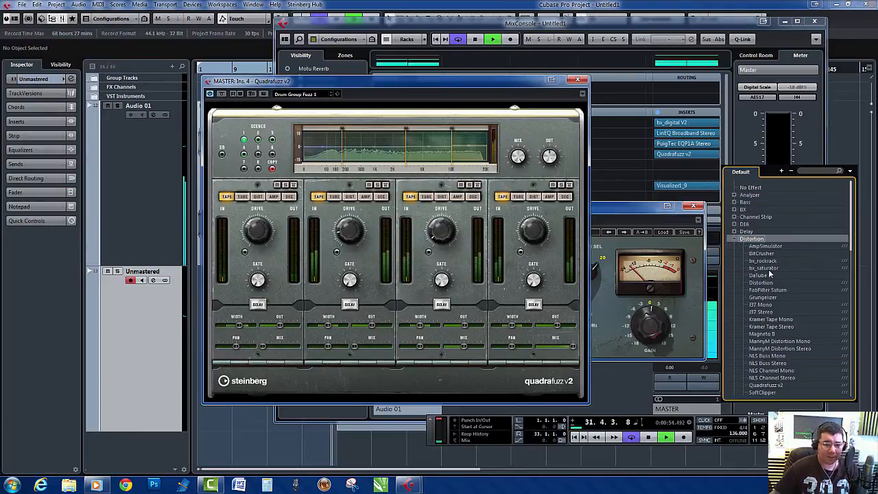
pyautogui.click(758, 313)
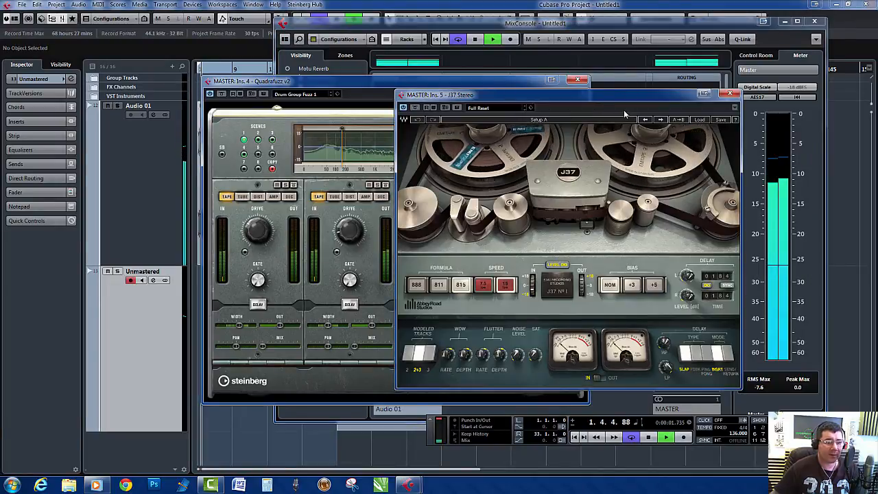
# - Load the Mastering Fat Tight And Open (Stereo) preset in the fifth-slot J37 and move its window clear of Quadrafuzz
pyautogui.click(700, 119)
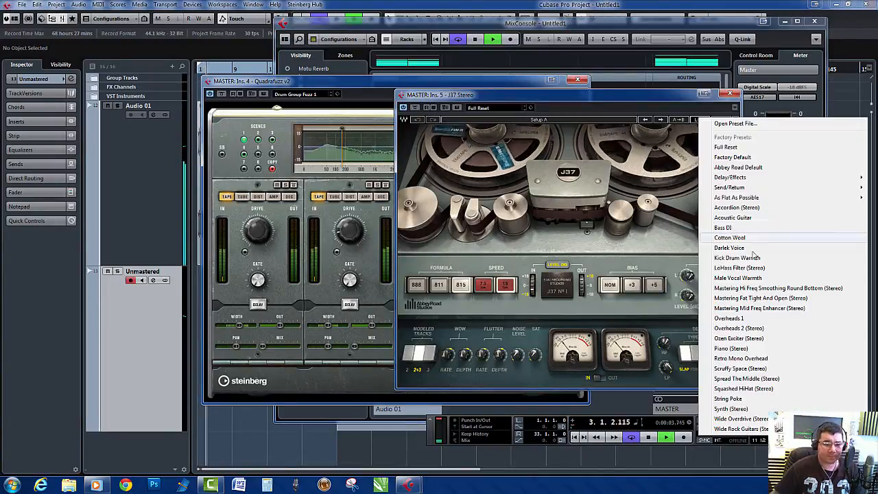
pyautogui.click(766, 298)
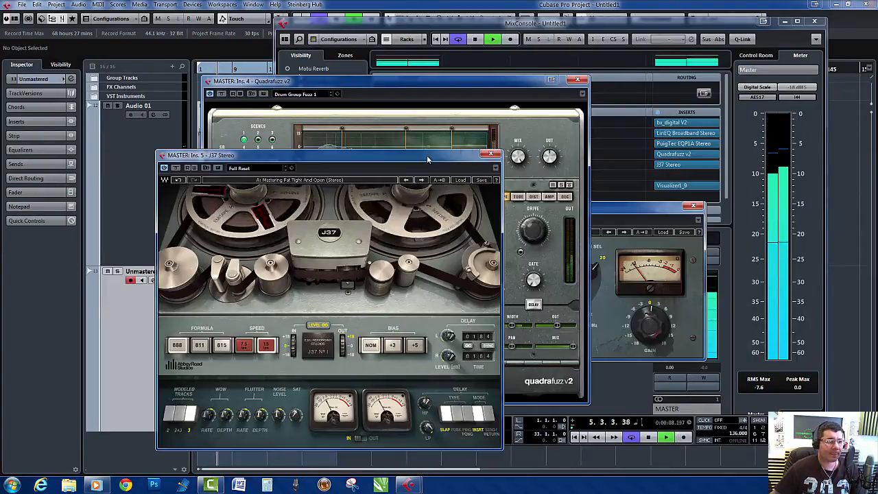
pyautogui.moveTo(714, 95); pyautogui.dragTo(473, 156)
# - Compare the playing song with Quadrafuzz and J37 bypassed in turn, ending with only Quadrafuzz active
pyautogui.click(211, 96)
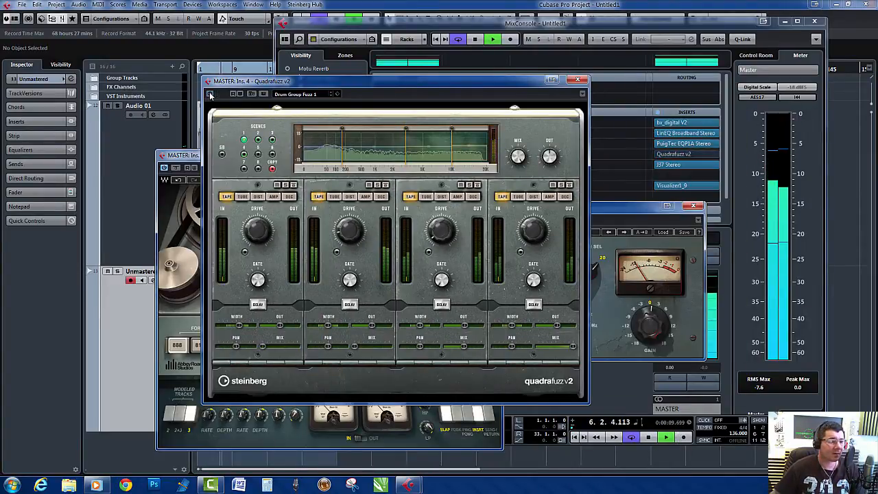
pyautogui.click(164, 169)
pyautogui.click(210, 94)
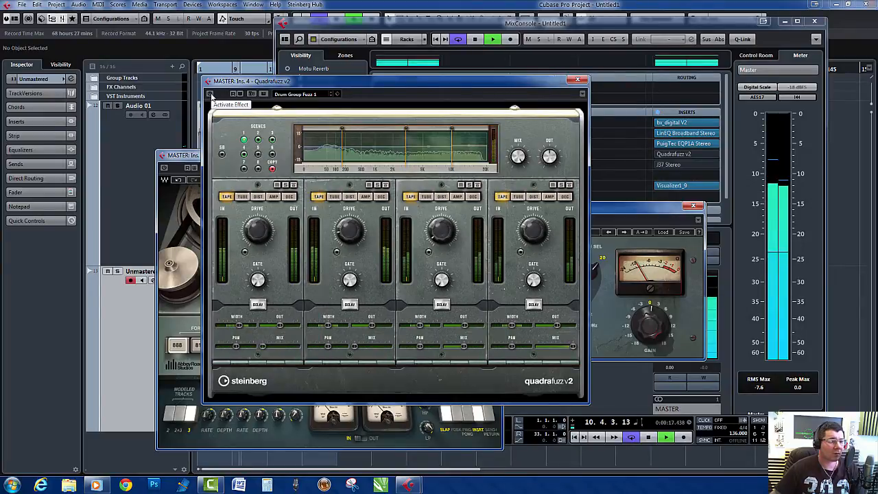
pyautogui.click(210, 95)
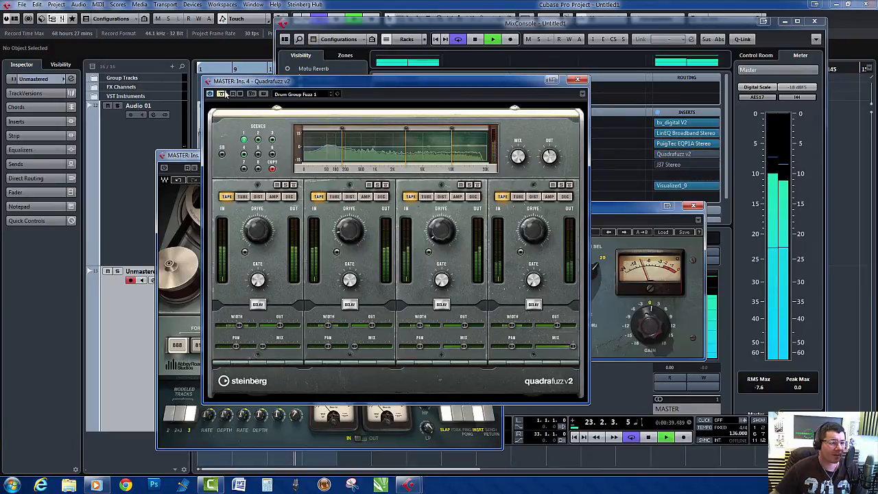
# - Remove J37 Stereo from the master's fifth insert slot, discarding its changes, and stop playback
pyautogui.click(185, 159)
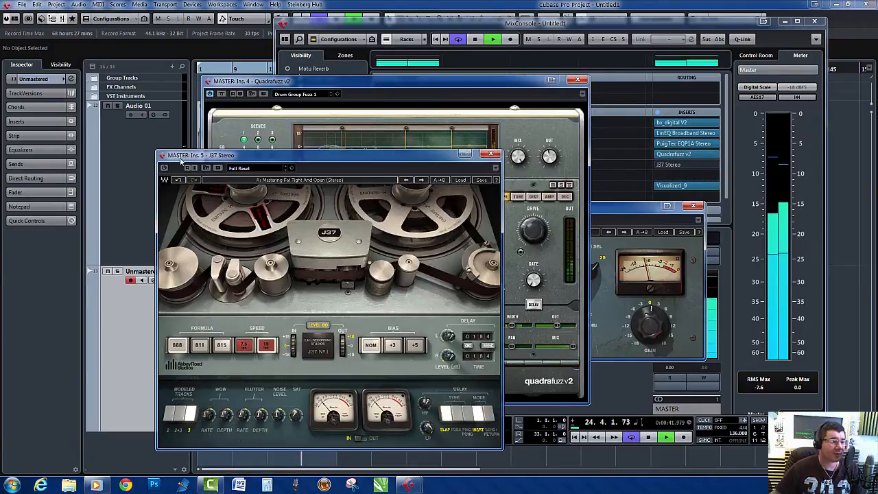
pyautogui.click(687, 165)
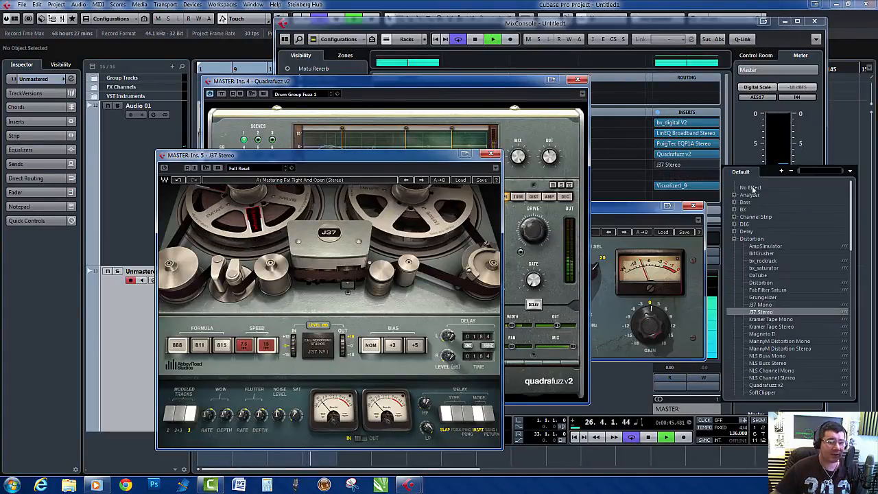
pyautogui.click(752, 187)
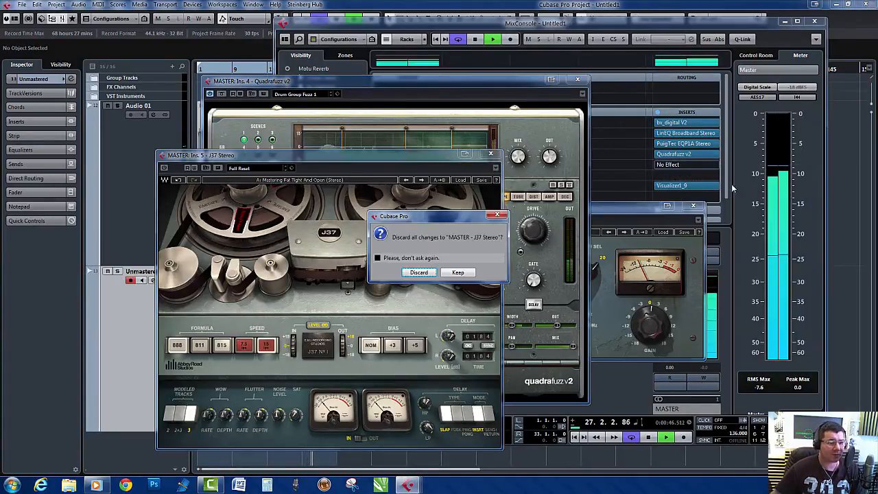
pyautogui.click(419, 272)
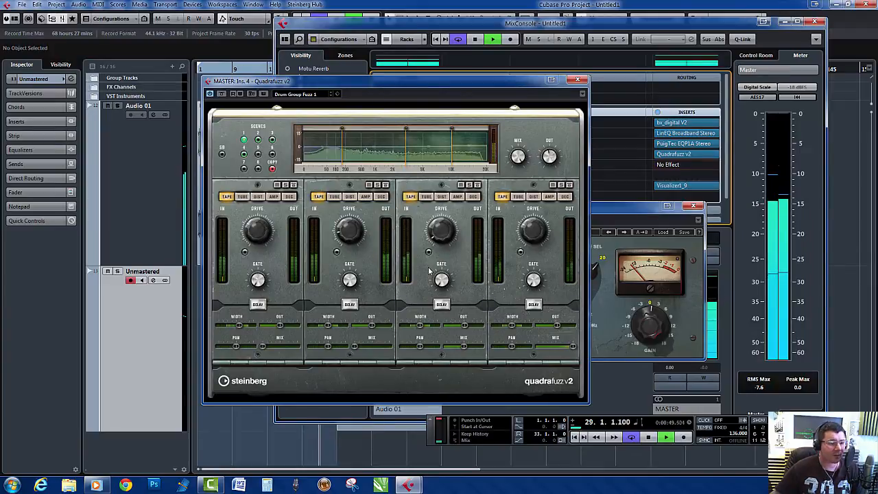
pyautogui.press('space')
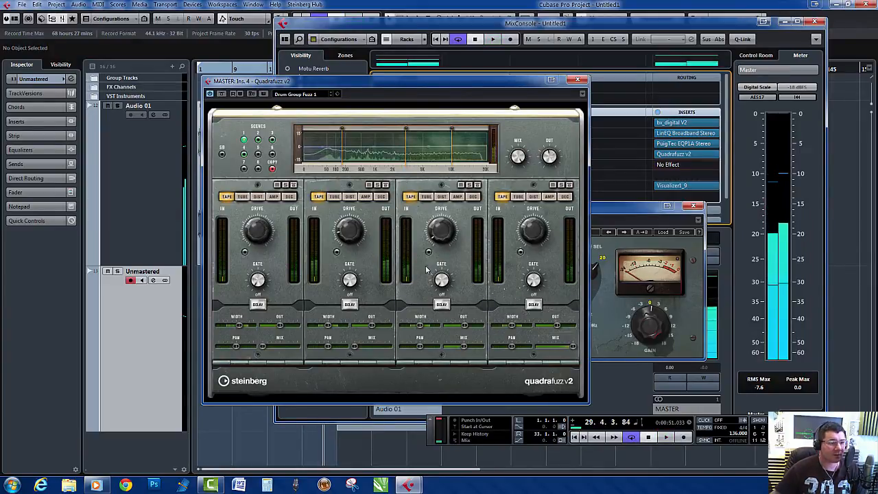
# - Close the Quadrafuzz and PuigTec windows and insert L2 Stereo in the master's eighth insert slot
pyautogui.click(577, 80)
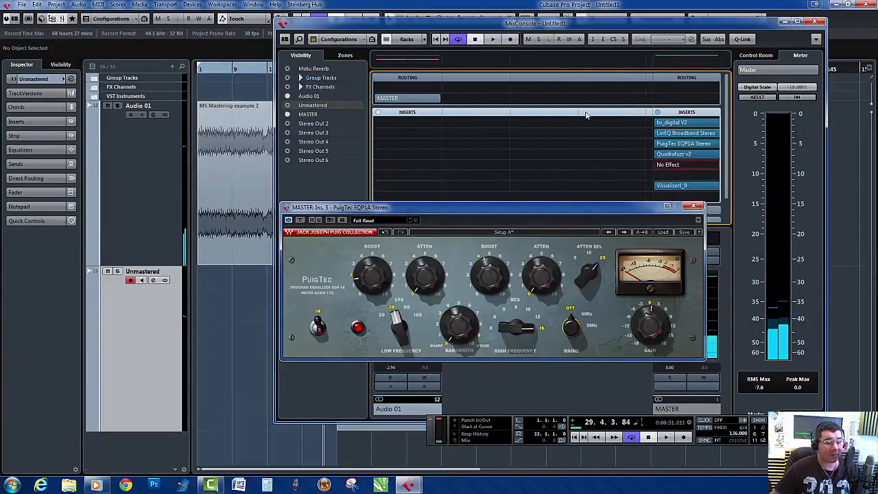
pyautogui.click(695, 206)
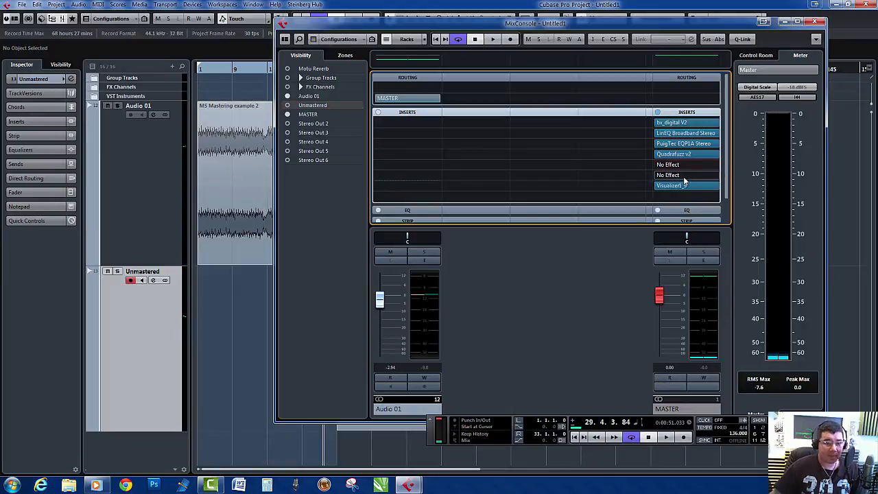
pyautogui.click(721, 189)
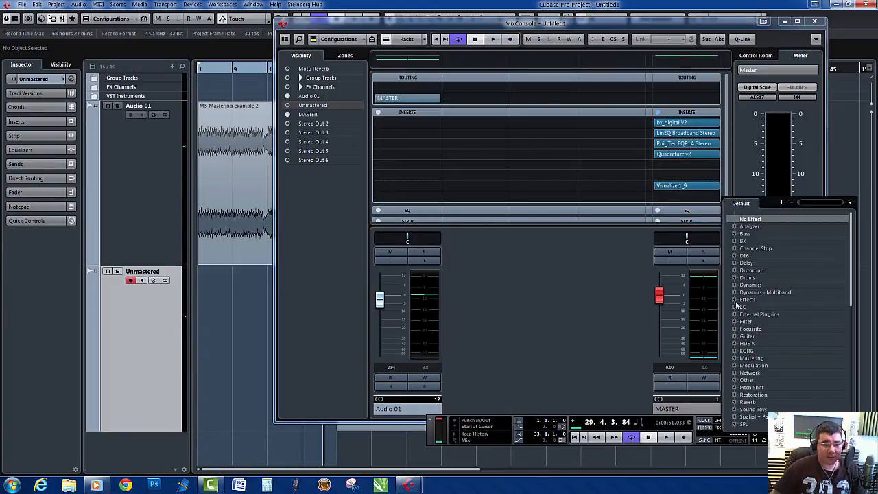
pyautogui.click(735, 285)
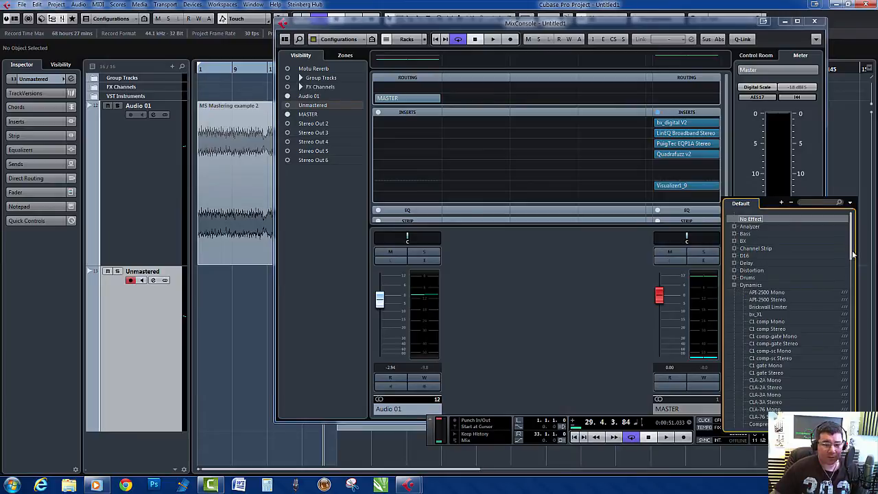
pyautogui.moveTo(852, 255); pyautogui.dragTo(853, 298)
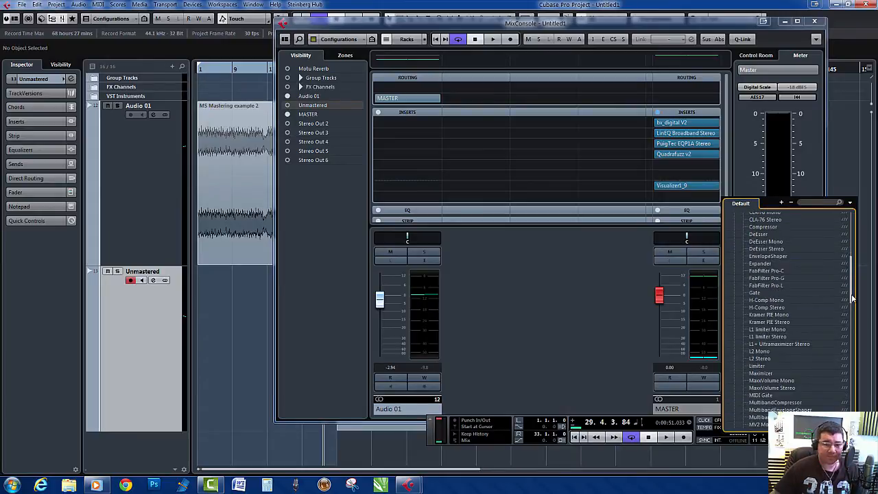
pyautogui.click(759, 359)
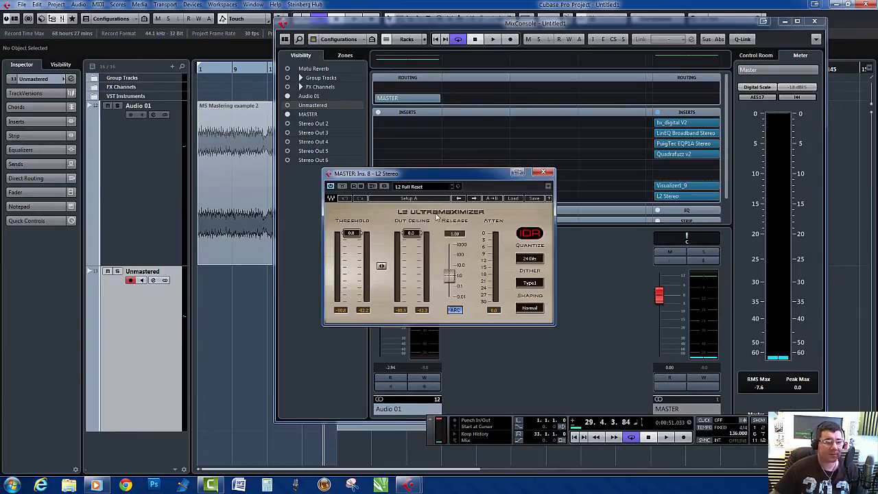
# - Play the song from the start and set L2's threshold to -11.3, out ceiling to -0.1, and dither and shaping to None
pyautogui.press('space')
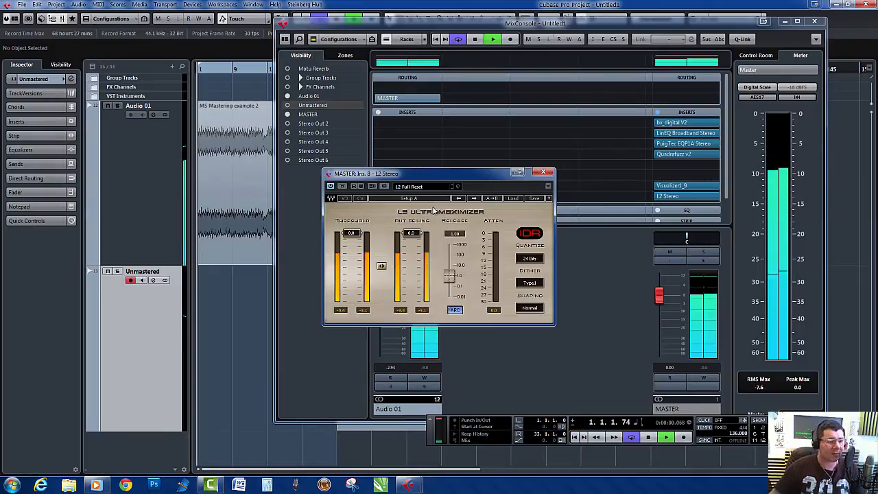
pyautogui.moveTo(442, 173); pyautogui.dragTo(523, 175)
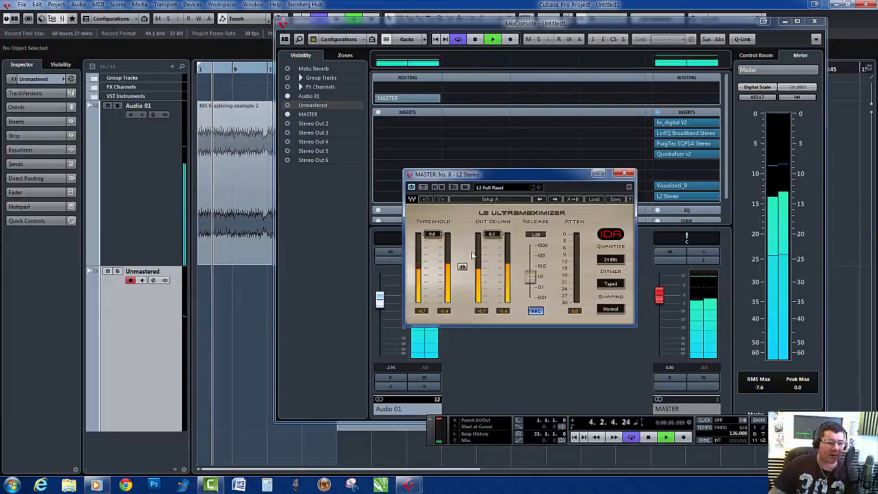
pyautogui.moveTo(463, 267)
pyautogui.mouseDown()
pyautogui.moveTo(463, 300)
pyautogui.moveTo(463, 266)
pyautogui.mouseUp()
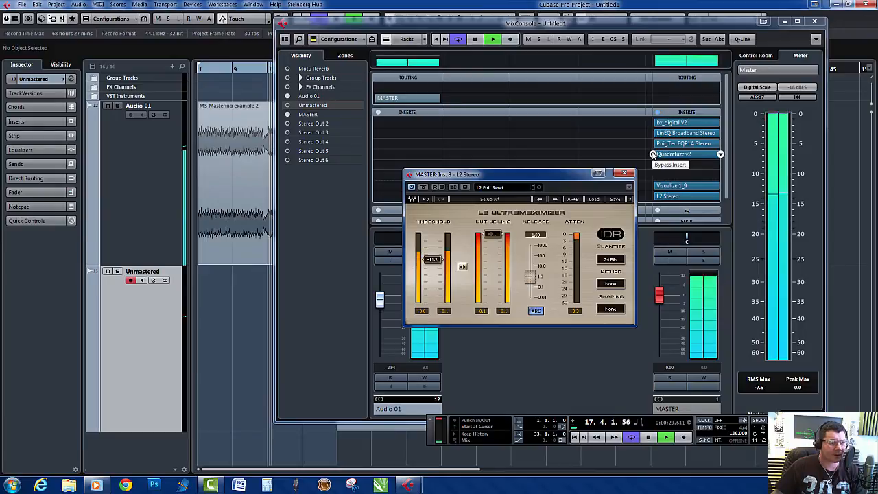
# - Bypass bx_digital V2, LinEQ Broadband, PuigTec EQP1A and Quadrafuzz v2 on the master, and play the song with only L2 processing
pyautogui.click(656, 124)
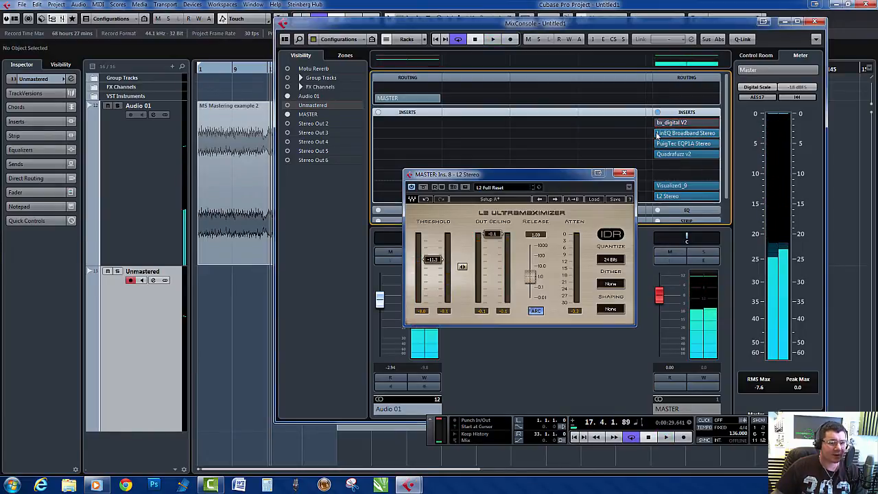
pyautogui.click(653, 133)
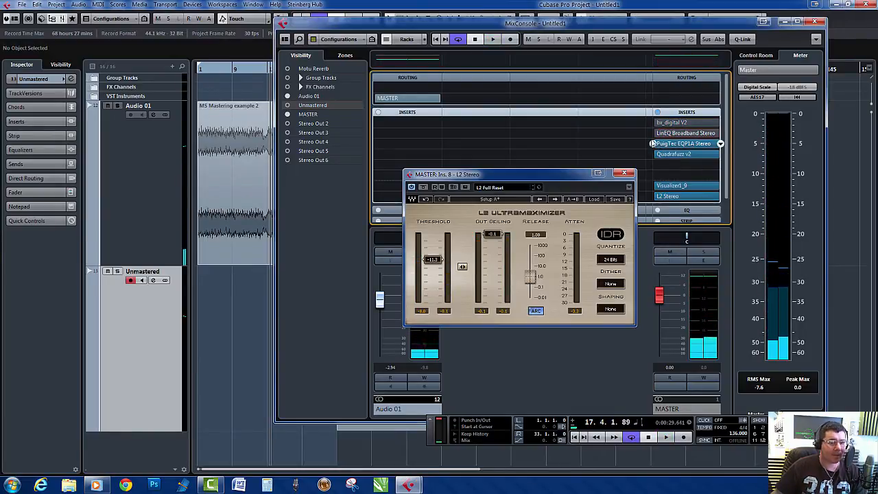
pyautogui.click(653, 143)
pyautogui.click(654, 153)
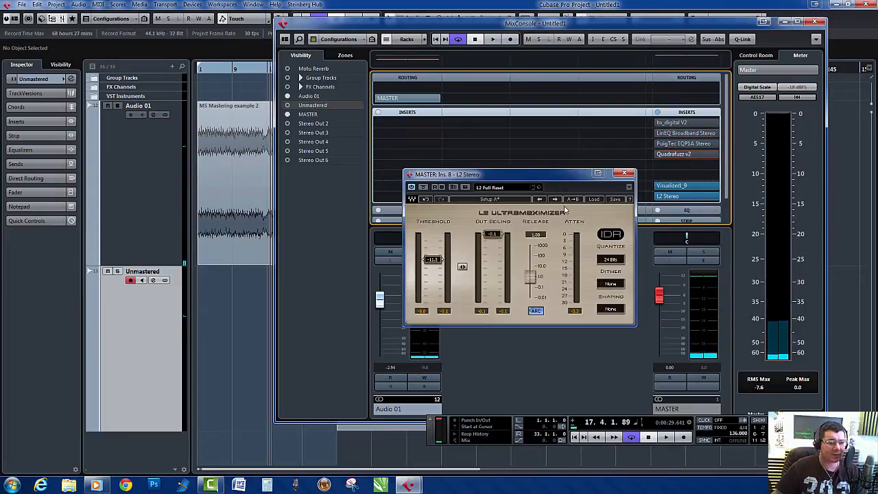
pyautogui.press('space')
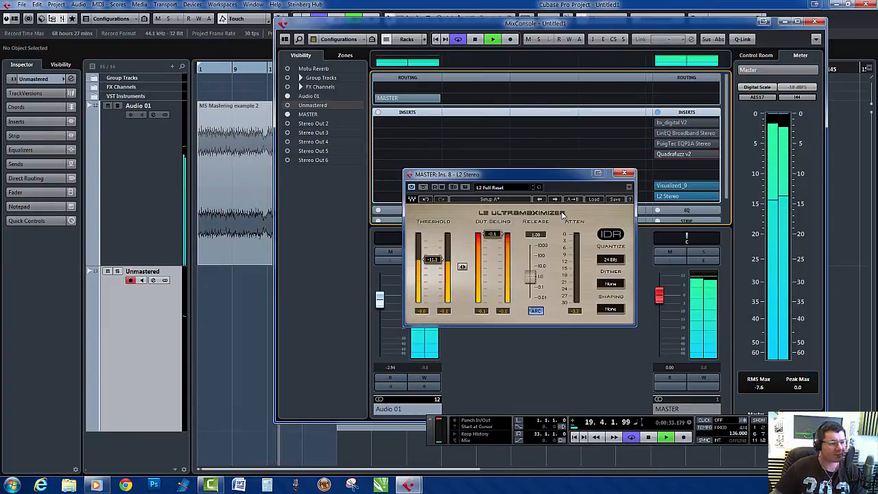
# - Reactivate the four bypassed master inserts during playback, and open and close Quadrafuzz to review its settings
pyautogui.click(654, 123)
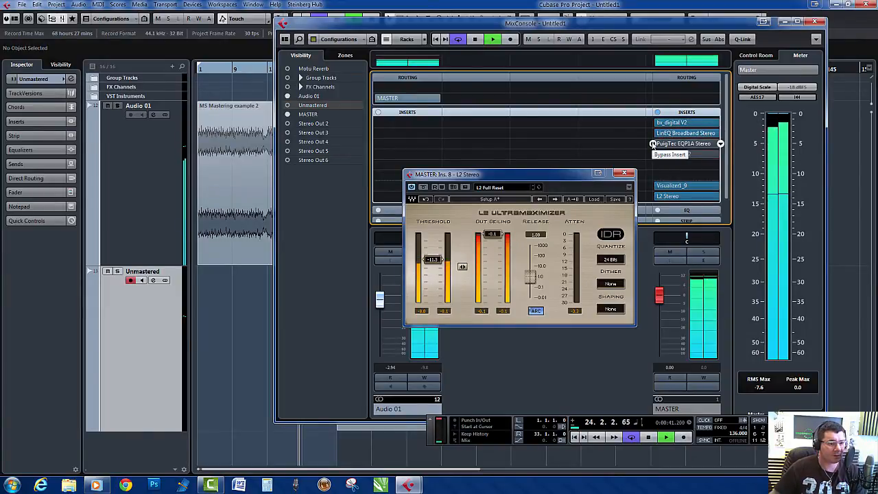
pyautogui.click(654, 143)
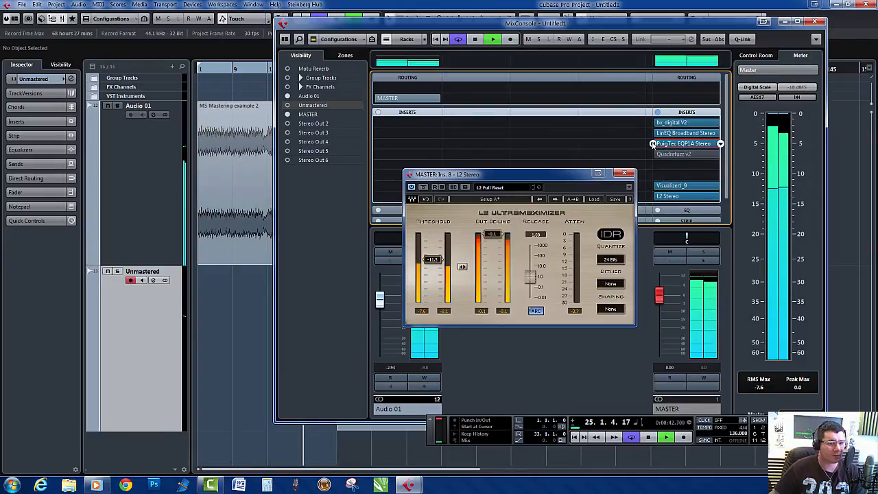
pyautogui.click(678, 154)
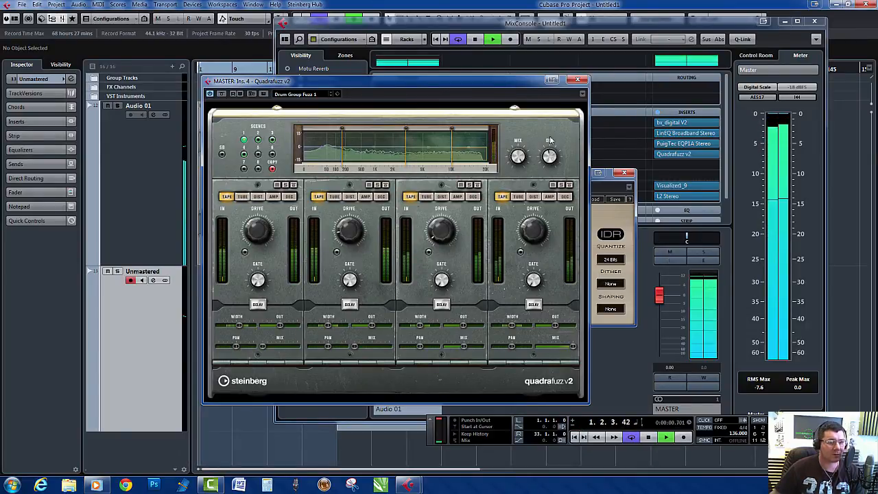
pyautogui.click(579, 80)
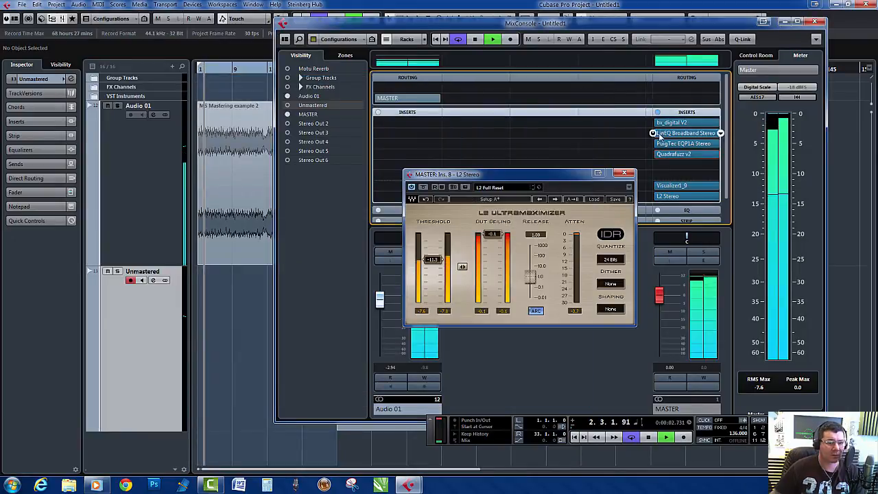
# - Lower the PuigTec EQP1A's low-frequency boost slightly, and try 100 Hz before returning the low frequency to 30 Hz
pyautogui.click(669, 143)
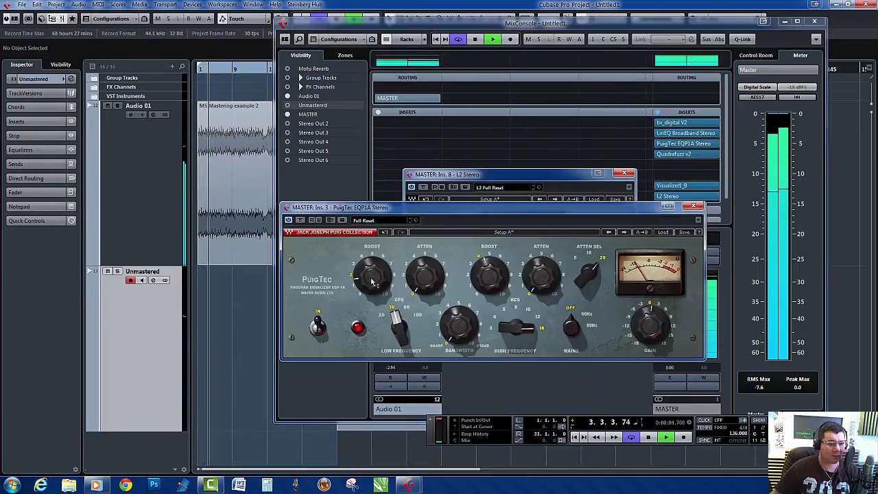
pyautogui.moveTo(372, 276)
pyautogui.mouseDown()
pyautogui.moveTo(372, 247)
pyautogui.moveTo(372, 280)
pyautogui.mouseUp()
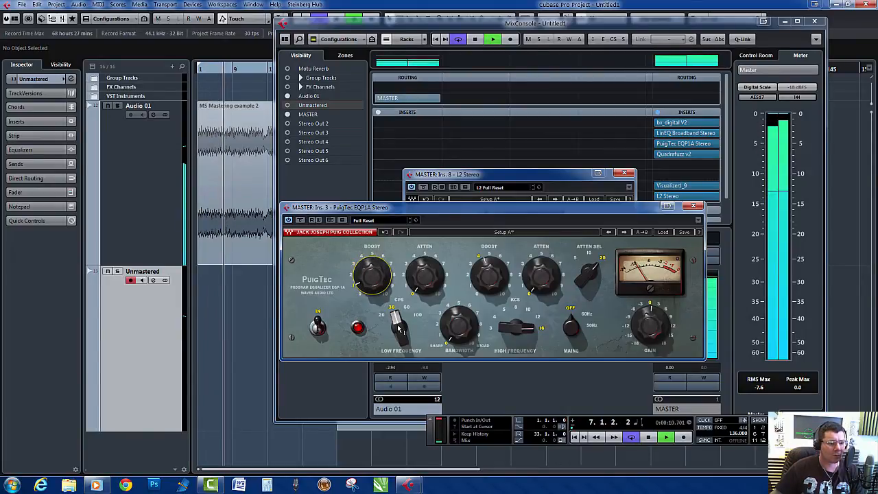
pyautogui.moveTo(398, 327); pyautogui.dragTo(398, 307)
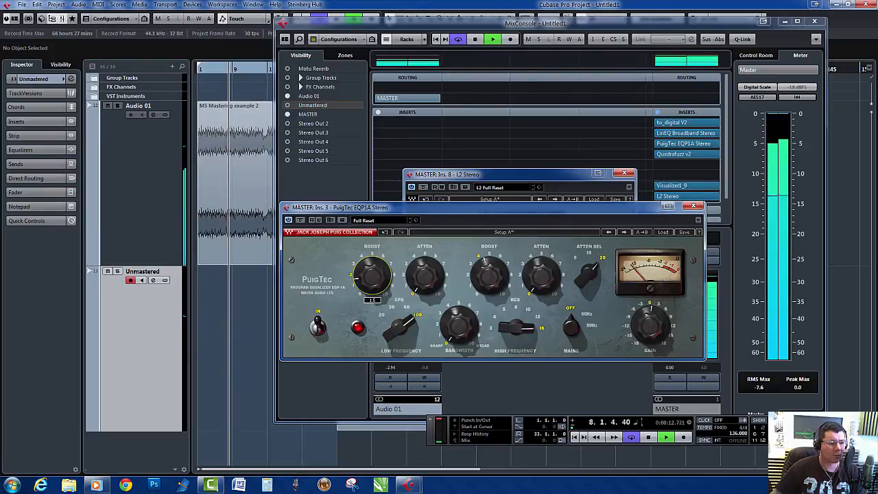
pyautogui.moveTo(410, 327); pyautogui.dragTo(402, 339)
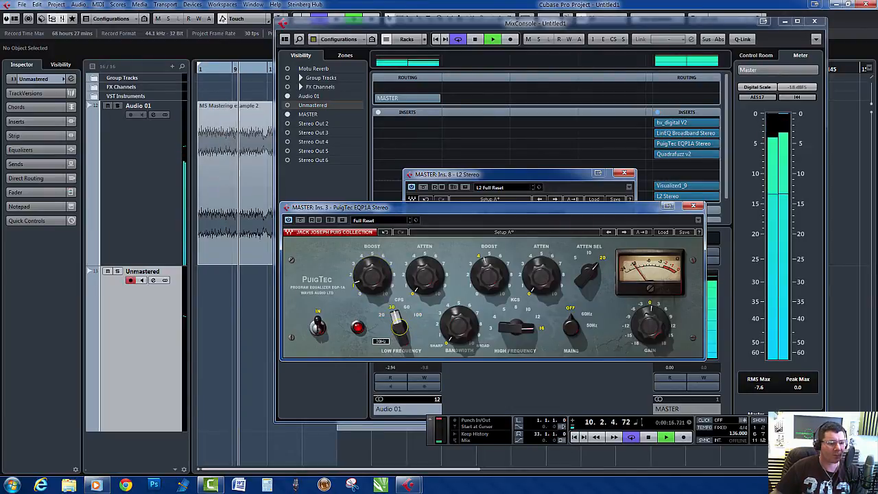
# - Set the PuigTec's low-frequency attenuation to about 1.2, lower its high-frequency boost slightly, and close its window
pyautogui.moveTo(427, 288); pyautogui.dragTo(427, 276)
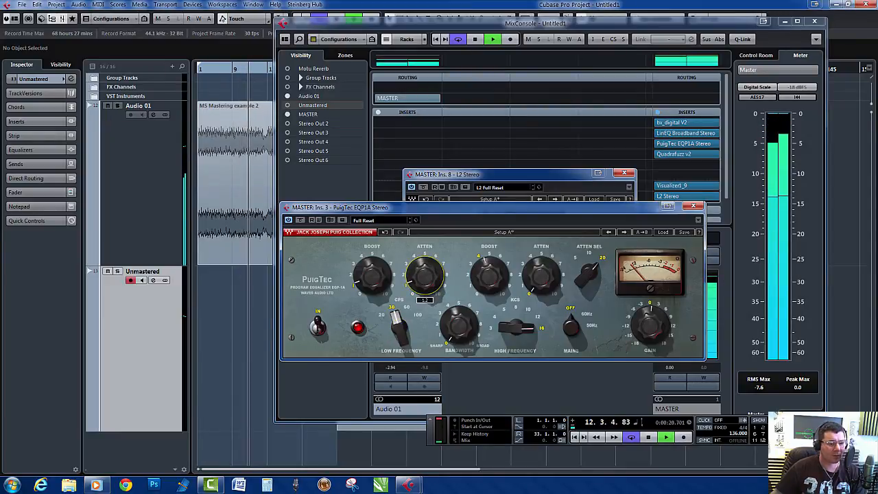
pyautogui.moveTo(490, 278); pyautogui.dragTo(490, 282)
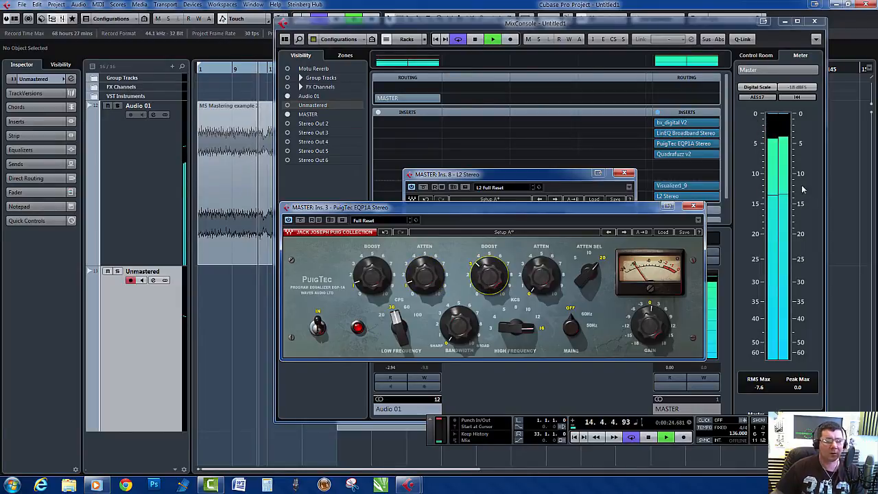
pyautogui.click(698, 207)
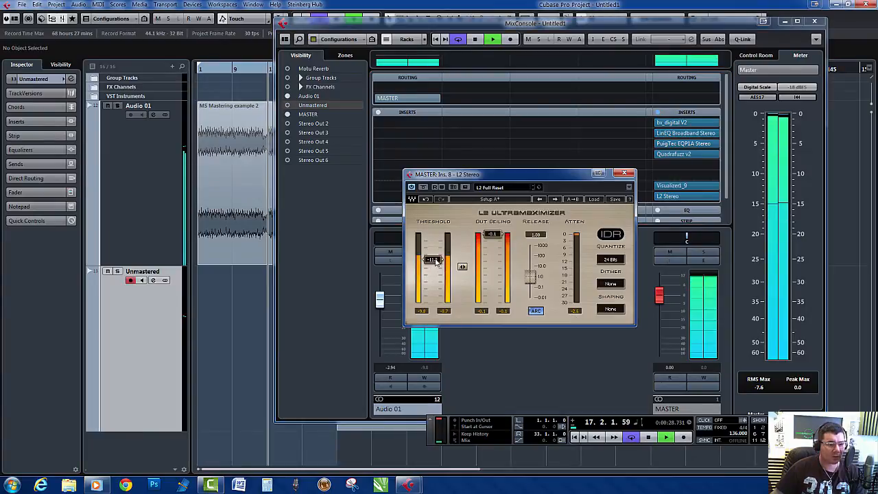
# - Raise L2's threshold to -10.4, close its window and stop playback
pyautogui.moveTo(436, 260); pyautogui.dragTo(436, 256)
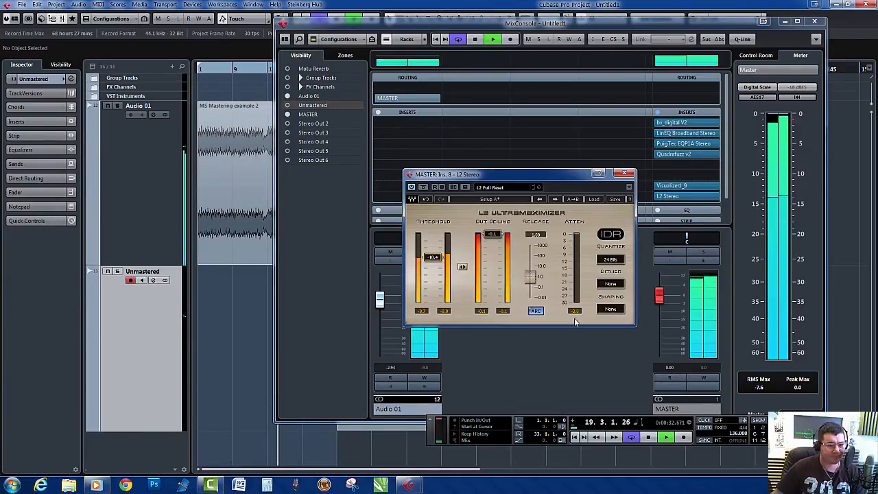
pyautogui.click(630, 173)
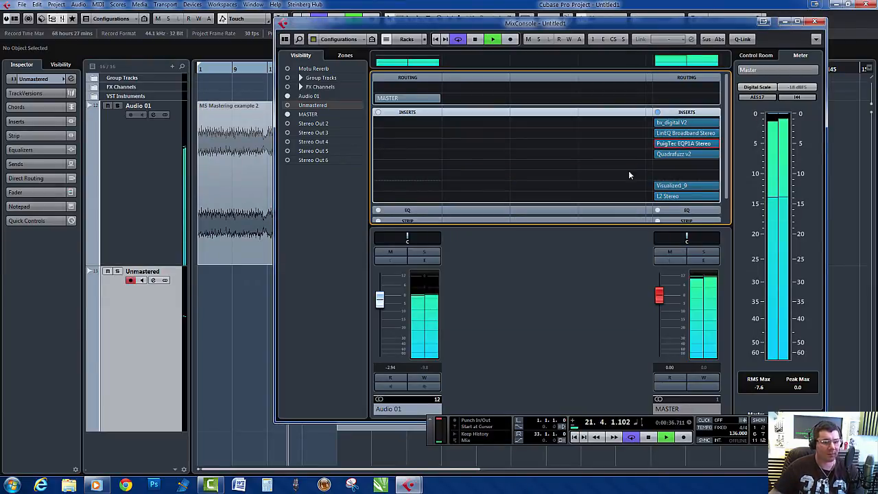
pyautogui.press('space')
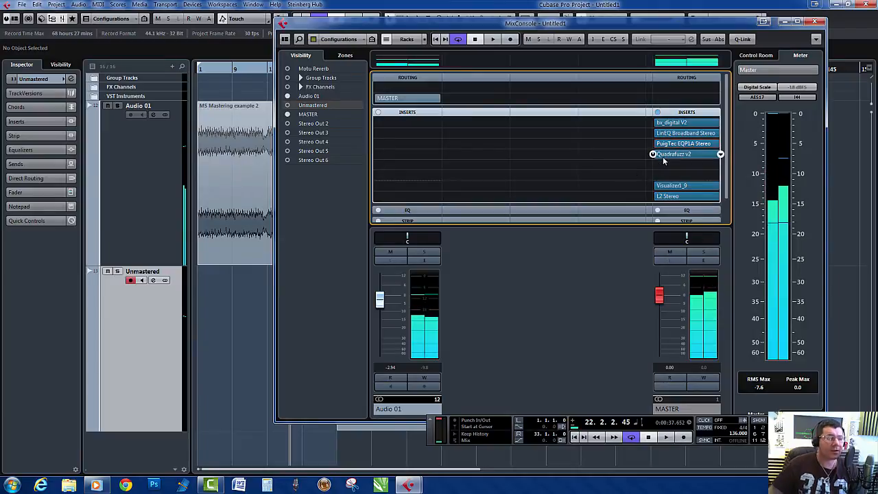